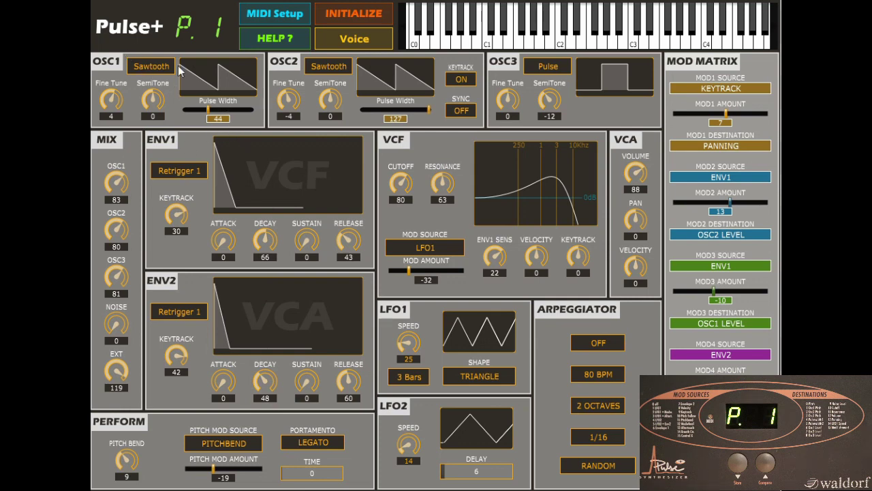
Load program P.2 from the program list and dismiss the confirmation.
click(213, 44)
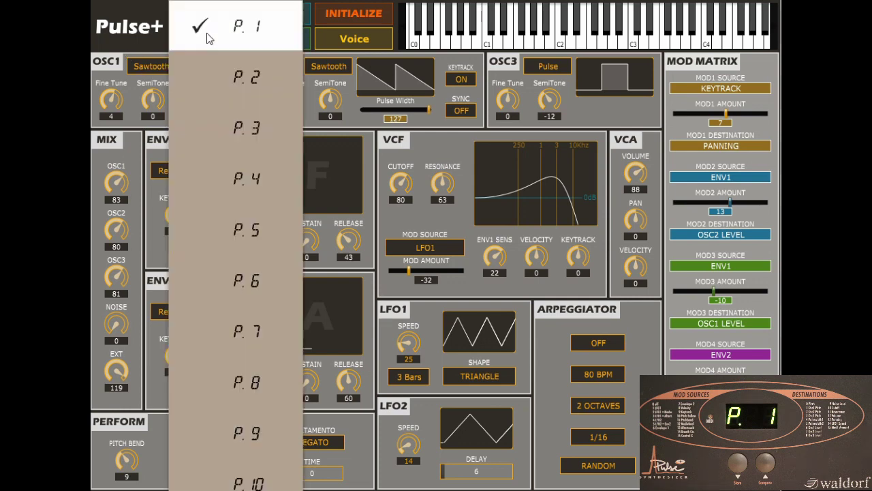
click(240, 82)
click(436, 286)
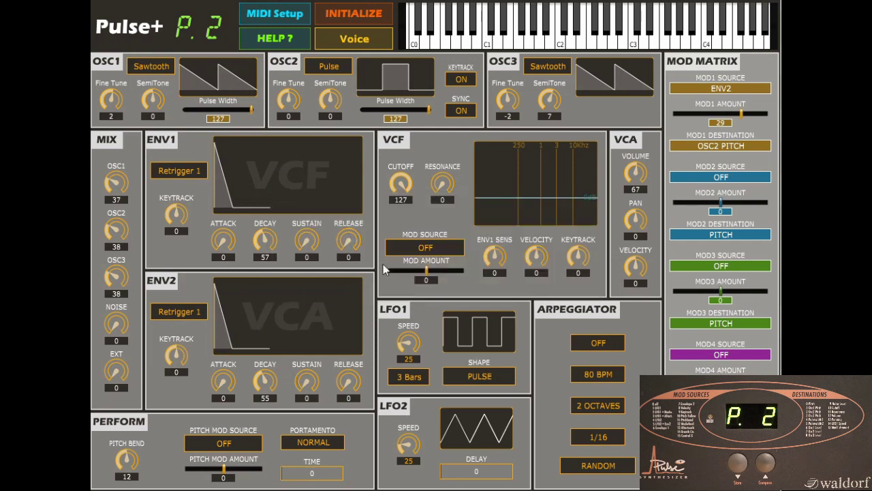
Load program P.3 and play two notes on the keyboard to audition it.
click(208, 33)
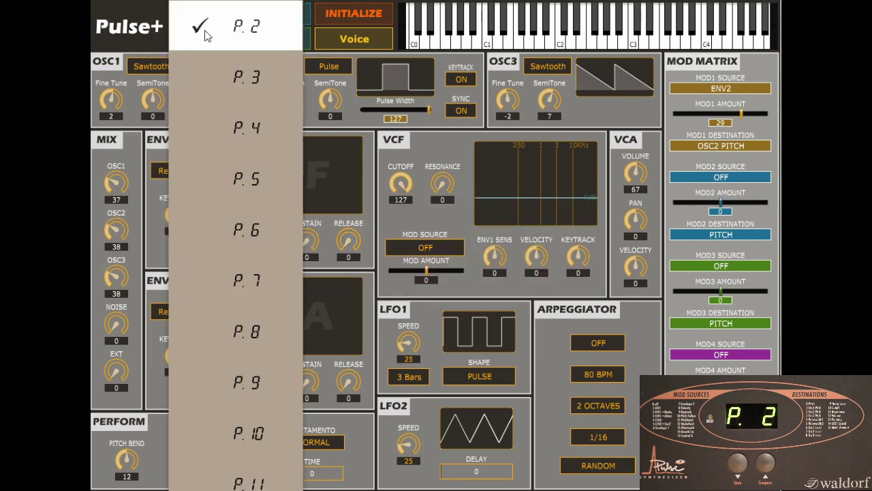
click(239, 76)
click(436, 286)
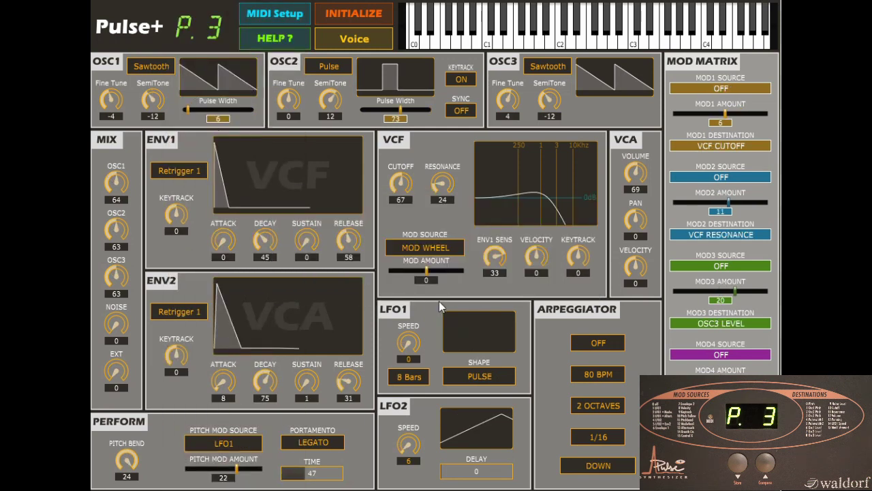
click(591, 41)
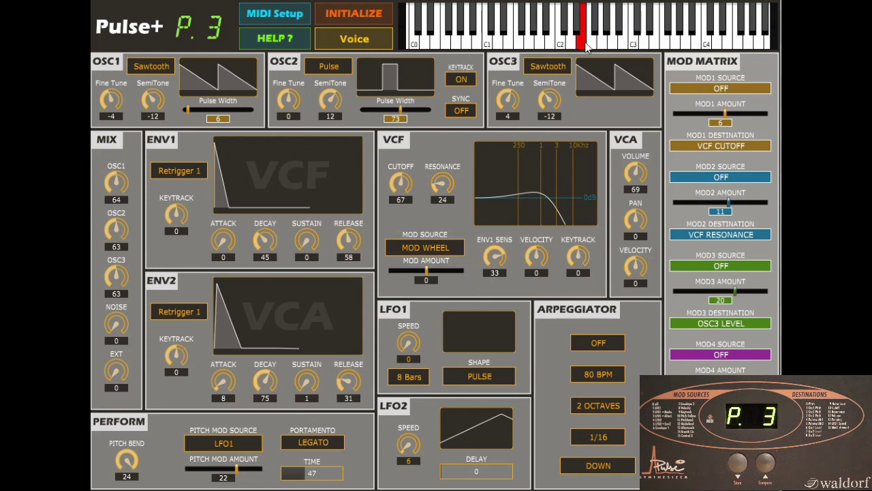
click(573, 44)
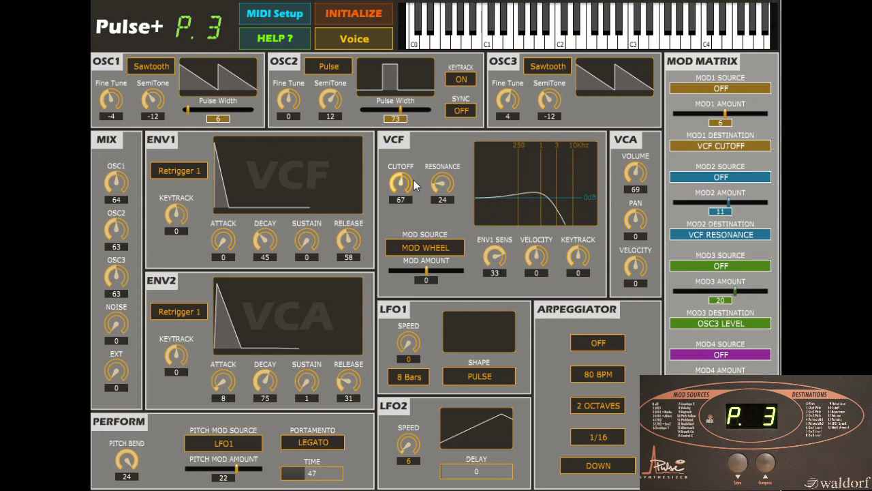
click(276, 39)
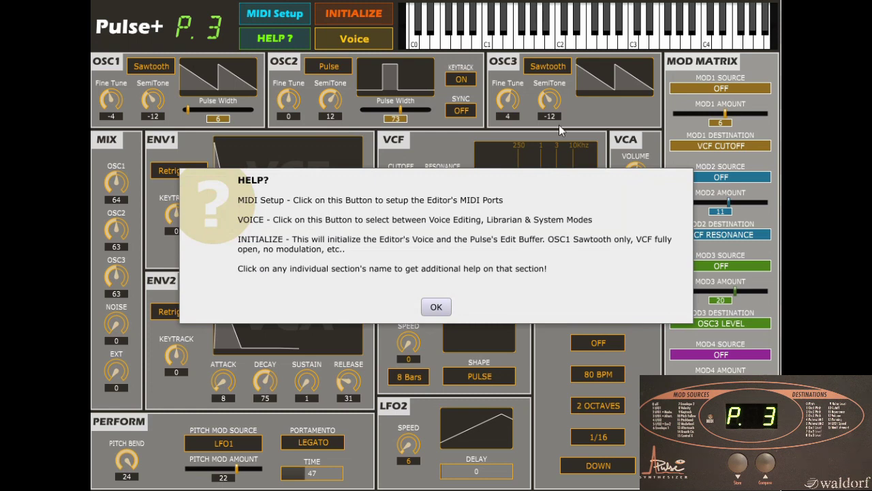
click(436, 307)
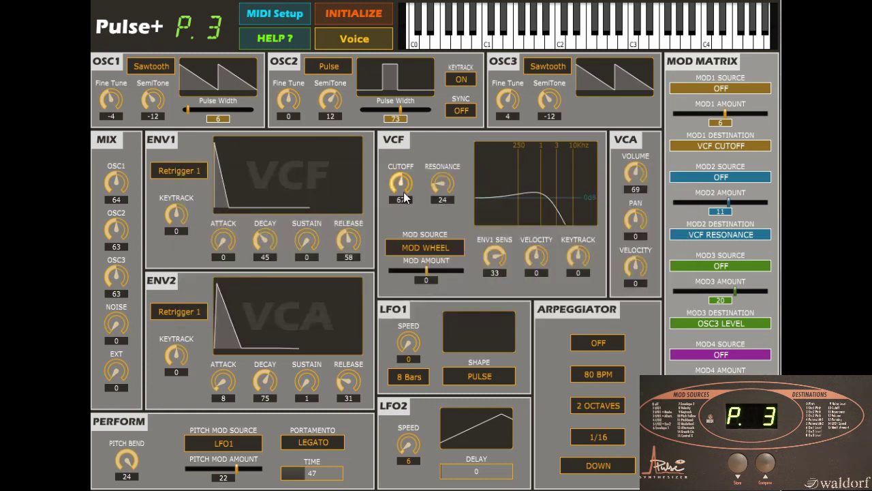
click(278, 19)
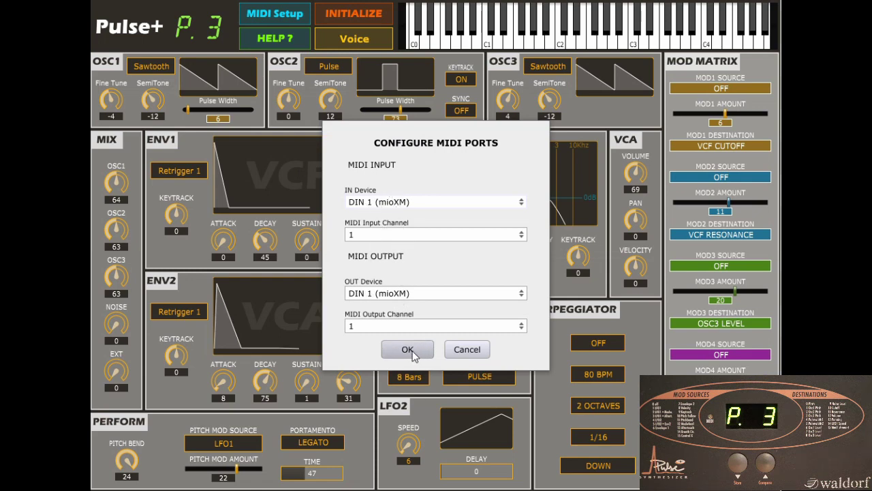
click(408, 350)
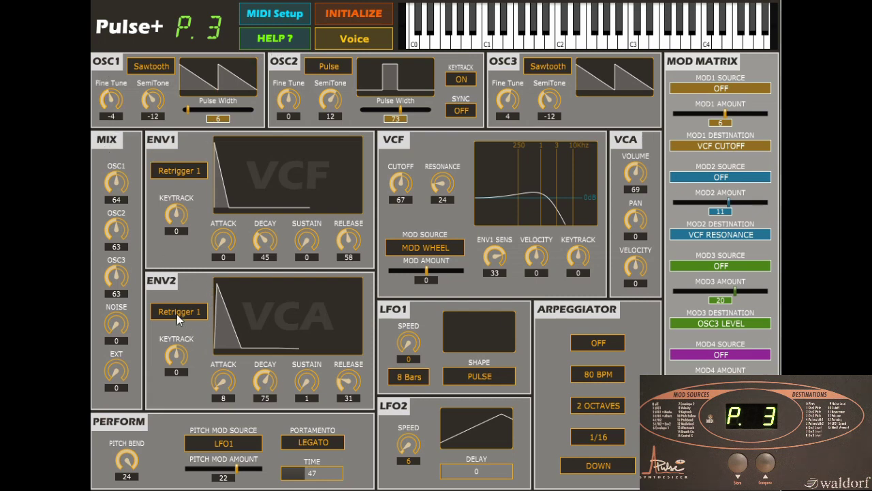
click(163, 142)
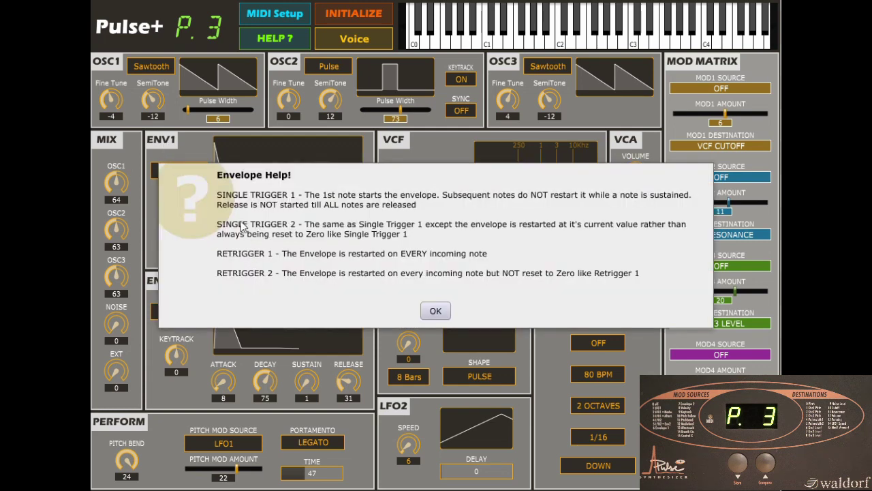
click(436, 310)
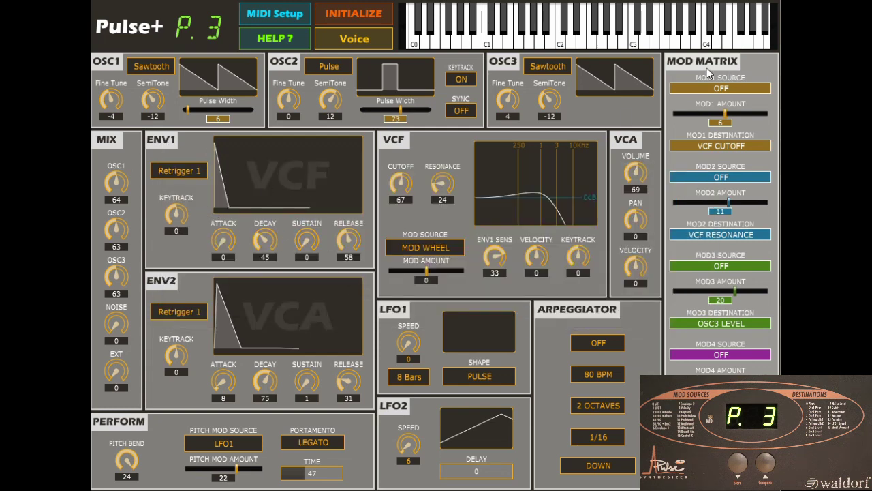
click(706, 67)
click(435, 299)
click(402, 141)
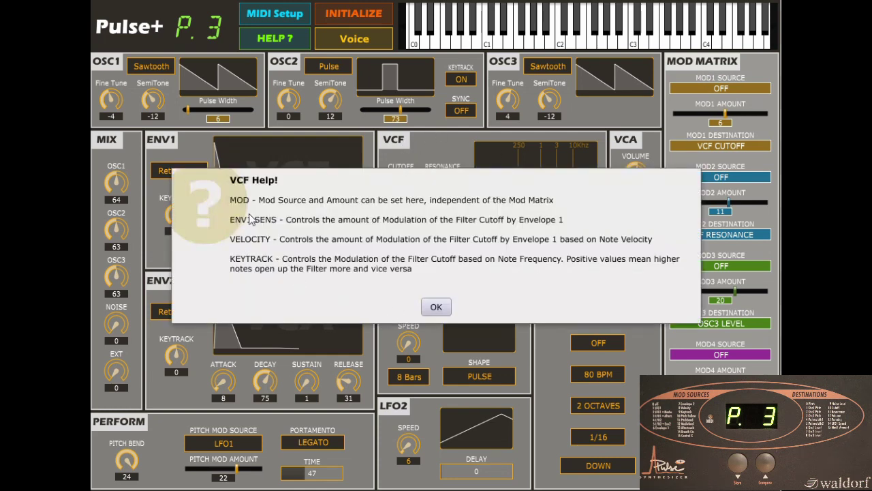
click(436, 307)
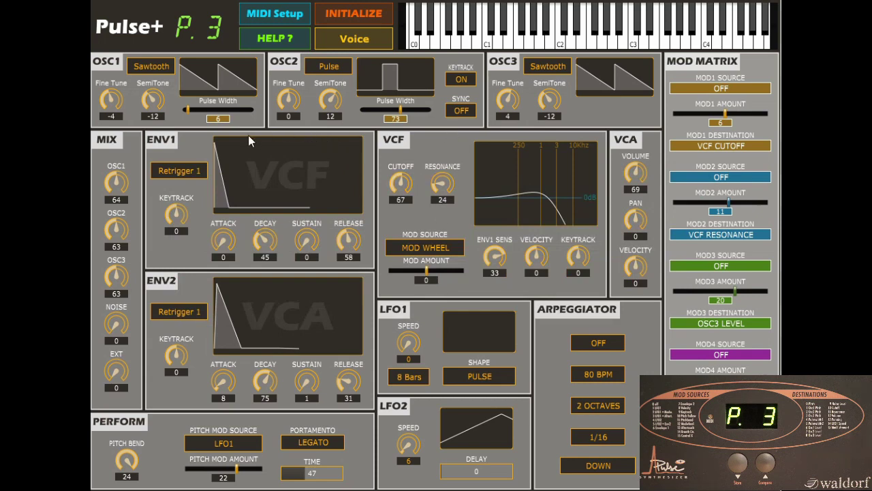
Initialize the patch to default settings and play a low note to hear it.
click(361, 20)
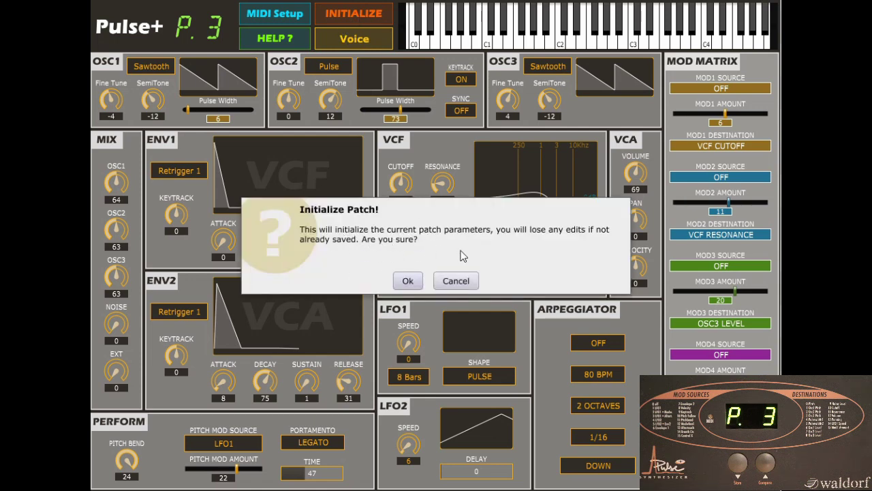
click(410, 278)
click(498, 41)
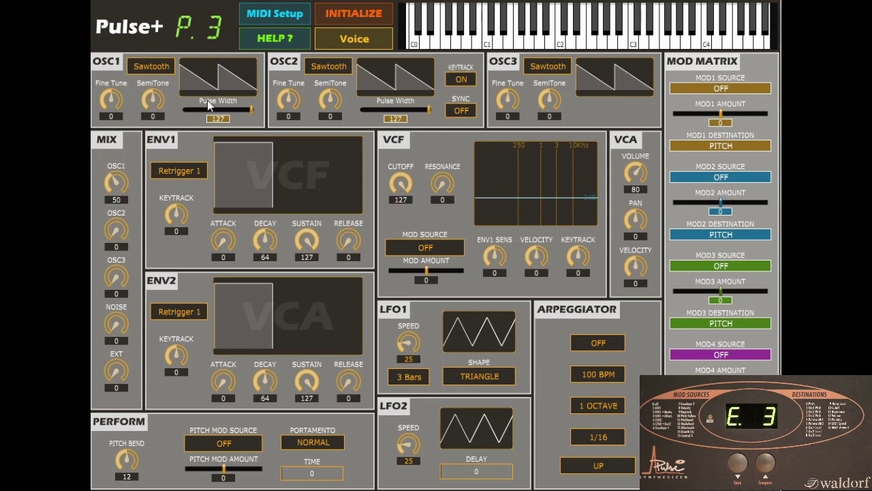
Switch OSC1 to a Pulse wave and narrow its pulse width, auditioning low notes.
click(162, 71)
click(155, 81)
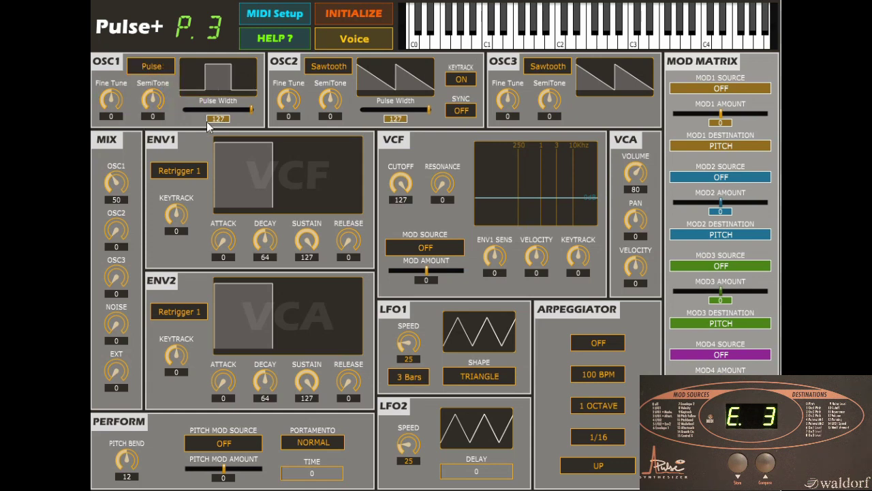
click(435, 30)
click(453, 40)
mouse_move(251, 110)
mouse_down()
mouse_move(210, 111)
mouse_move(260, 113)
mouse_up()
drag(251, 111, 274, 110)
Raise the OSC2 mix to 52, make OSC2 a Pulse wave with width 76.
drag(105, 226, 197, 195)
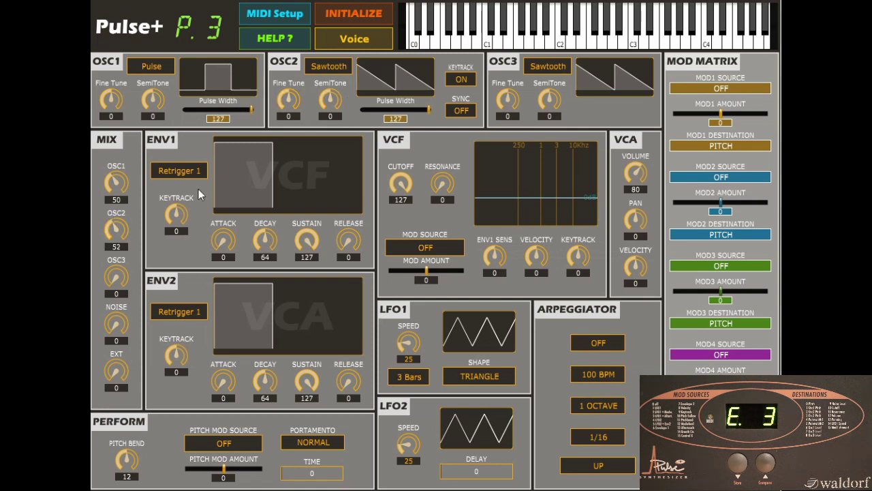
click(348, 68)
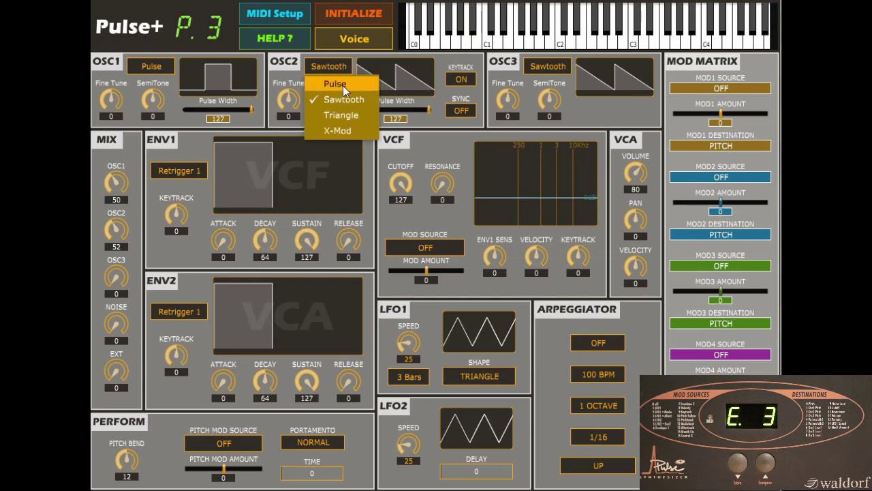
click(345, 86)
drag(470, 41, 498, 46)
drag(428, 110, 403, 116)
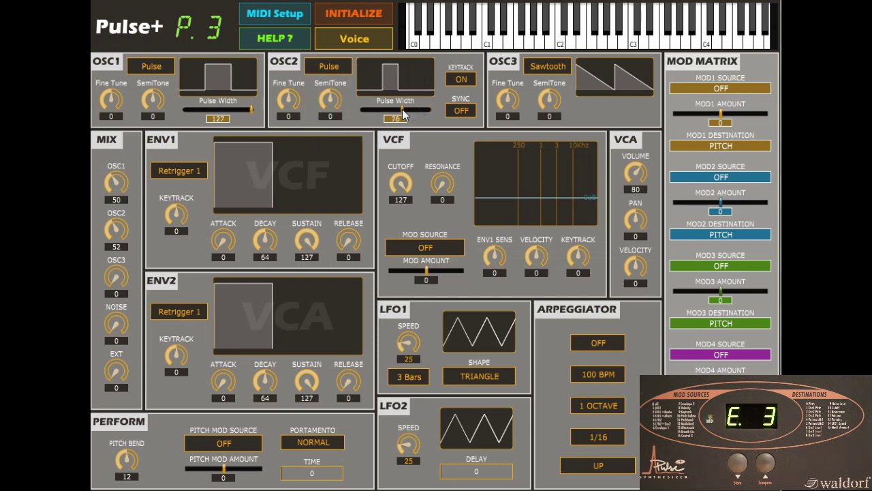
Set OSC1 pulse width 55, fine-tune OSC2 up and OSC1 to -6, then audition.
drag(250, 111, 213, 111)
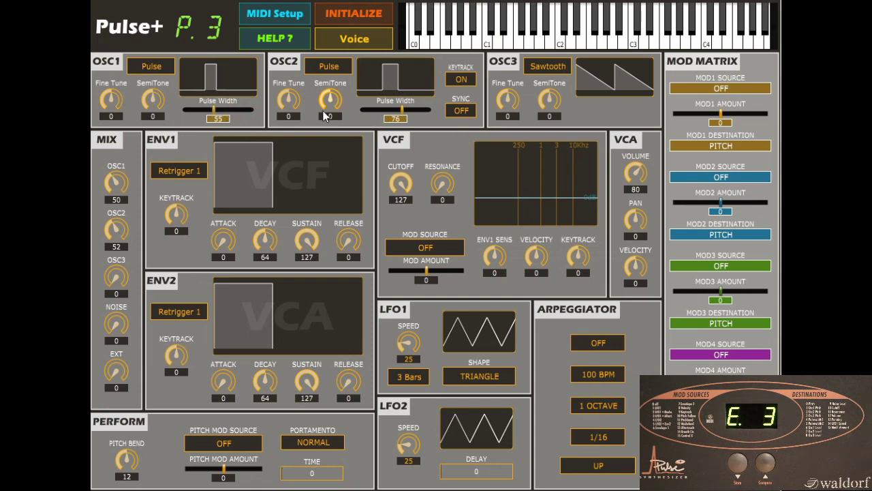
drag(290, 100, 290, 99)
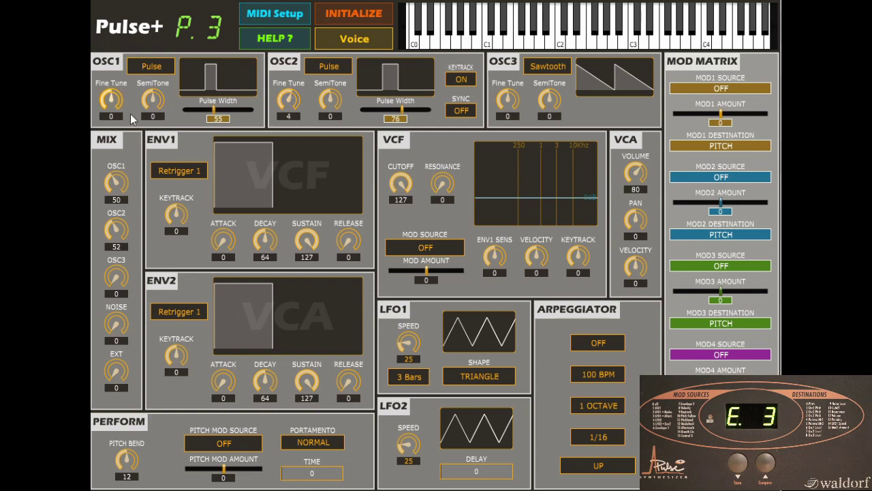
drag(116, 97, 114, 103)
click(551, 30)
click(529, 34)
click(531, 42)
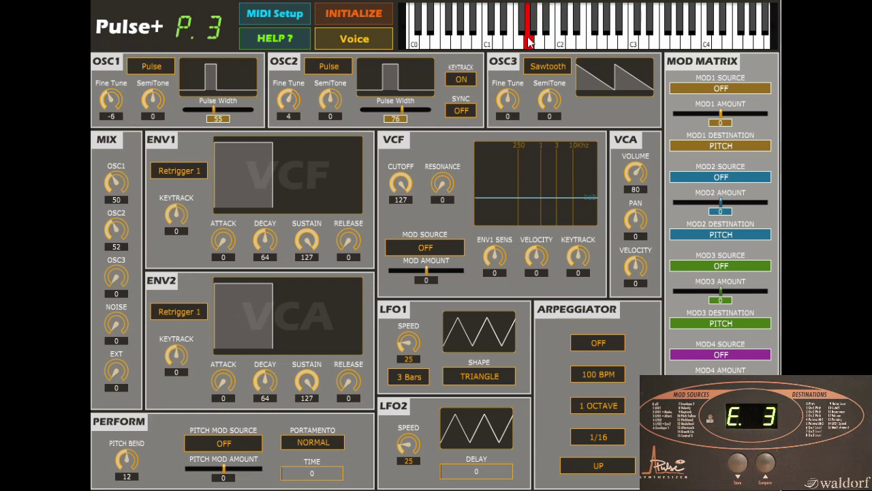
click(509, 39)
Set ENV1 to 28/33/65/46 and ENV2 to 42/43/60/53, then play several notes.
drag(225, 243, 348, 235)
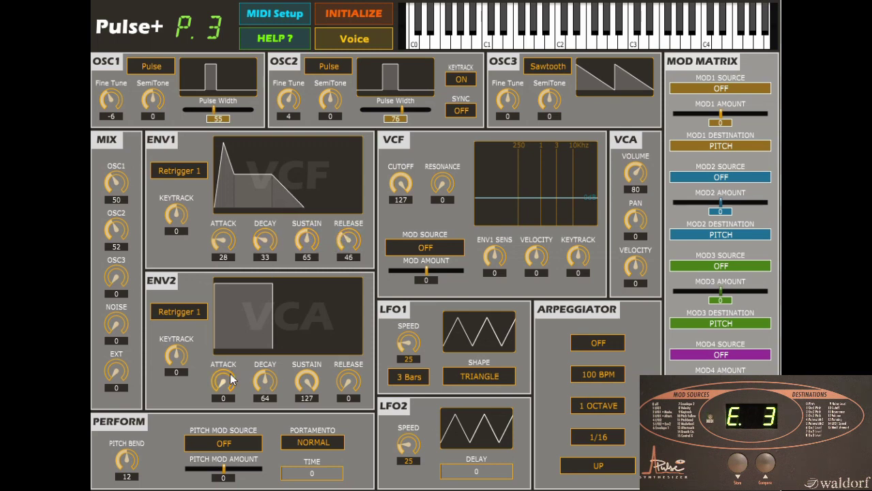
drag(213, 382, 307, 385)
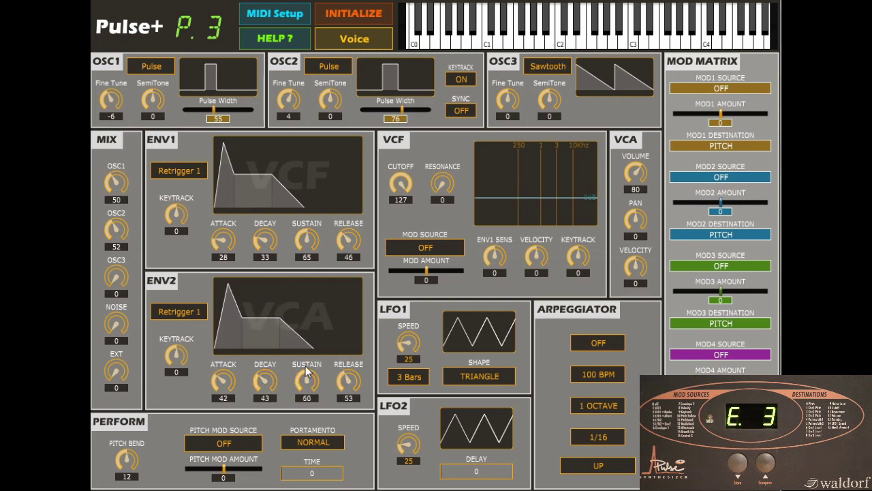
click(484, 34)
click(498, 41)
click(546, 27)
click(553, 37)
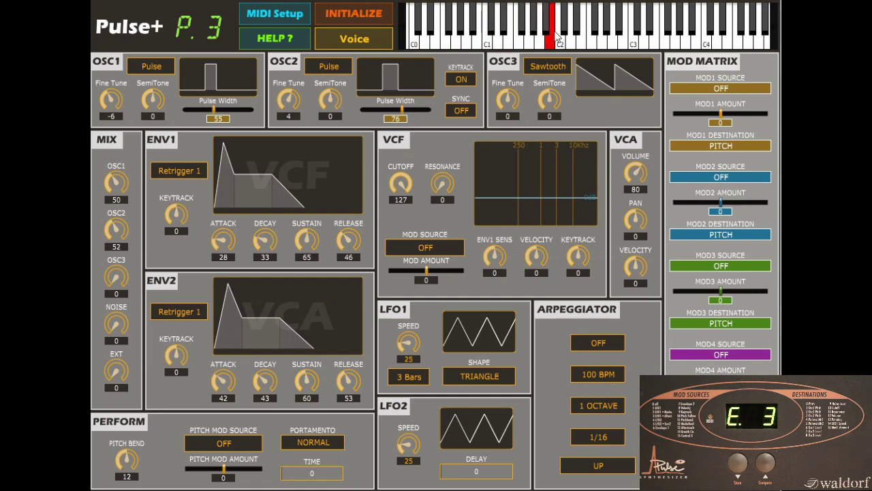
click(560, 27)
click(528, 38)
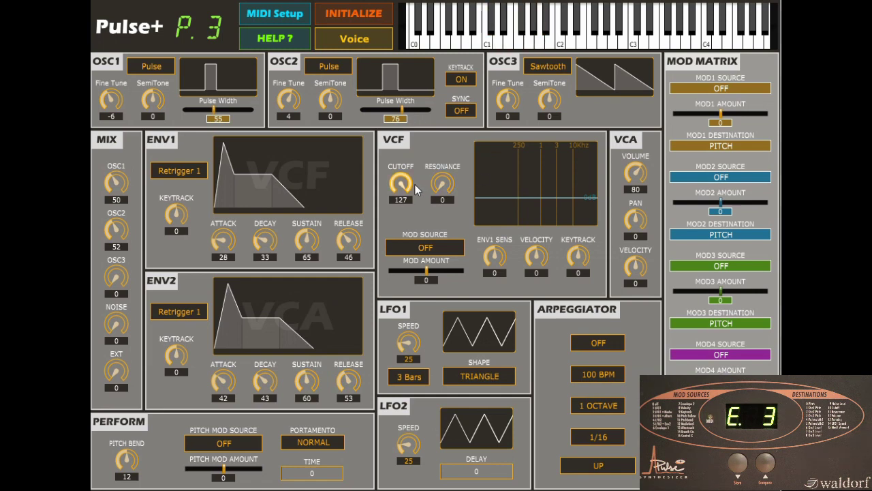
Lower the volume to the mid 50s and the filter cutoff to about 60, auditioning notes.
drag(636, 168, 636, 174)
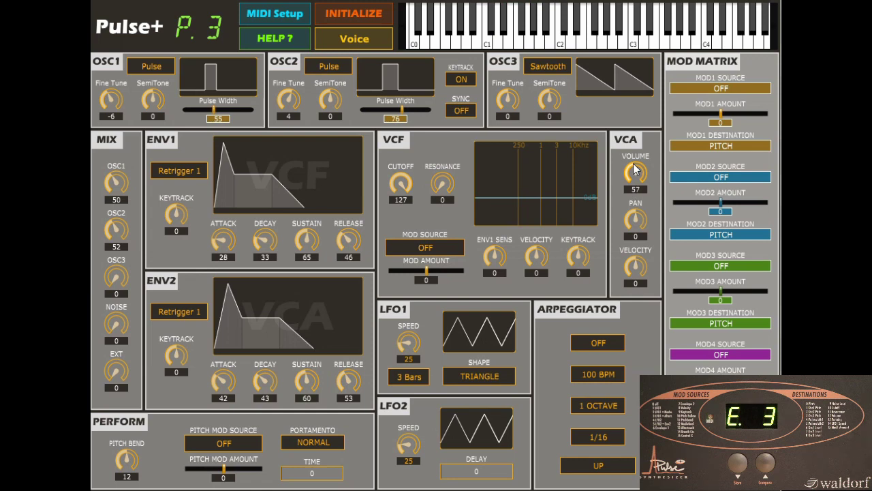
click(562, 41)
click(583, 41)
click(539, 41)
mouse_move(403, 180)
mouse_down()
mouse_move(406, 193)
mouse_move(402, 175)
mouse_move(440, 183)
mouse_move(435, 170)
mouse_move(400, 177)
mouse_up()
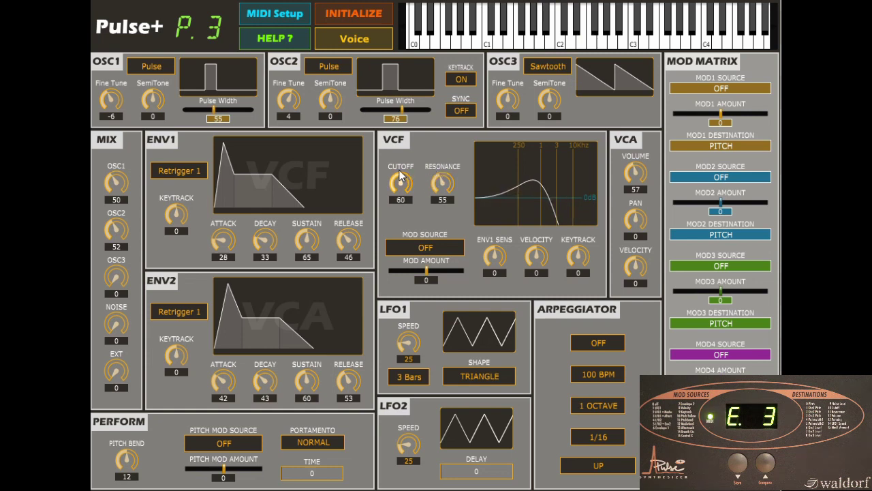
click(553, 46)
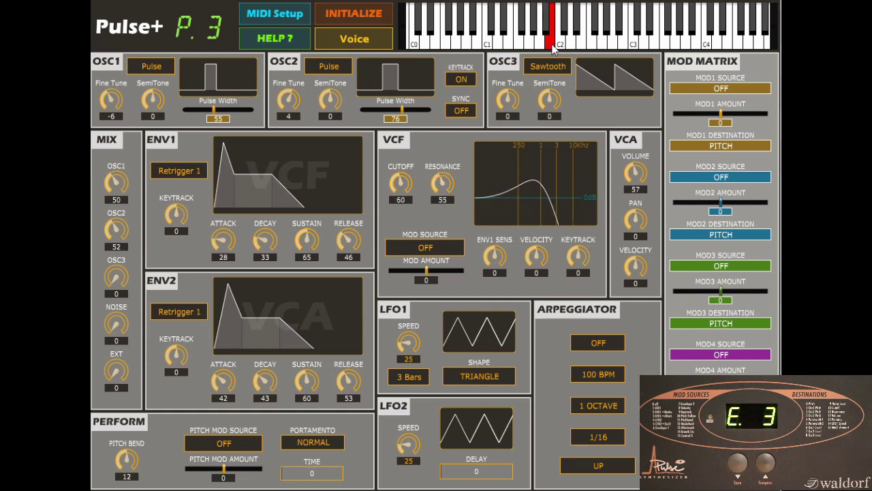
Make ENV1 the filter modulation source with amount 36 and play a note.
click(427, 251)
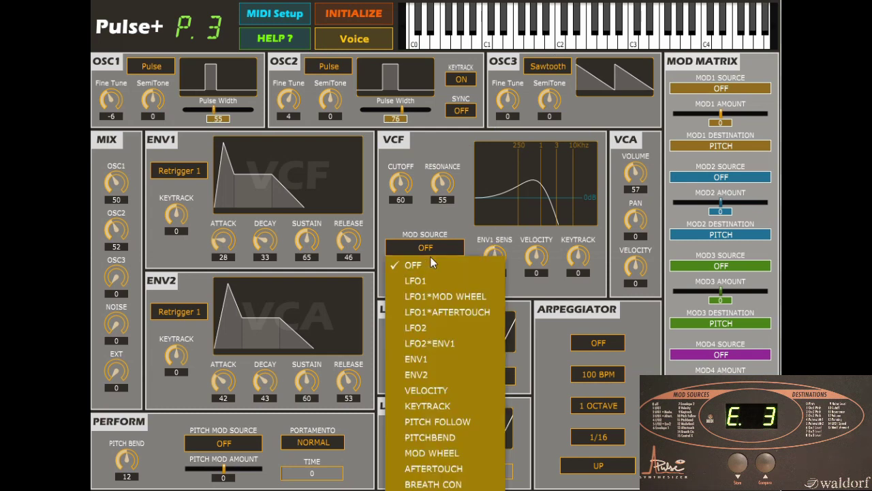
click(423, 359)
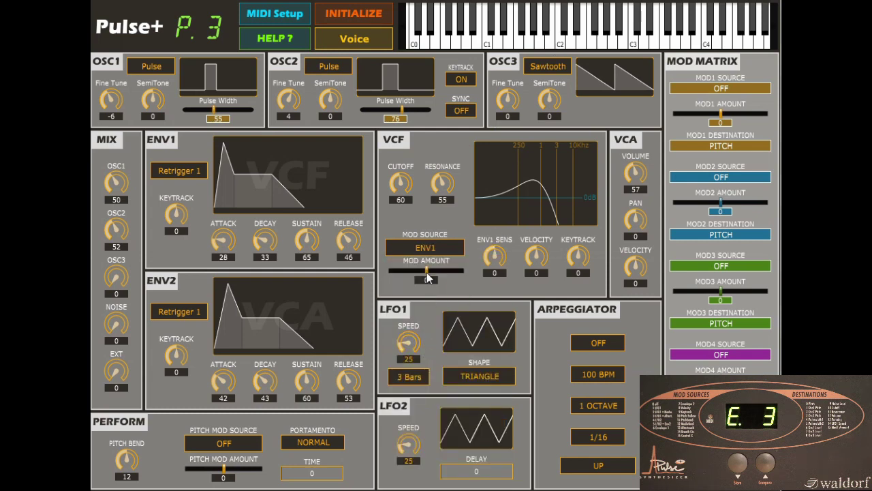
drag(428, 276, 447, 273)
click(548, 29)
Change ENV1 to attack 13, sustain 6 and decay 51 while auditioning held notes.
drag(225, 240, 227, 251)
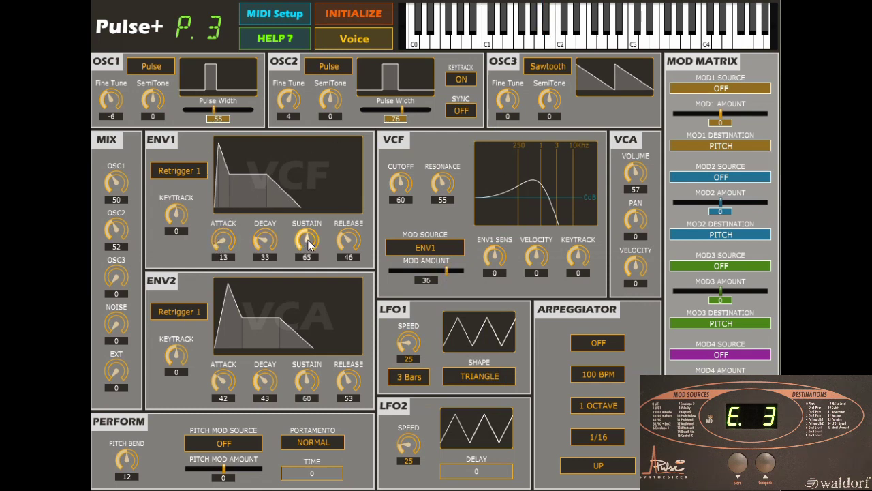
drag(308, 244, 269, 247)
click(518, 34)
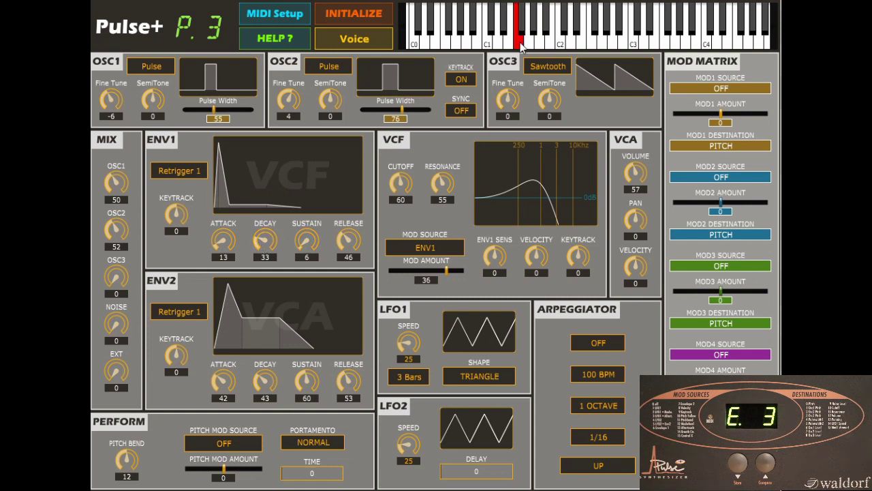
drag(522, 44, 536, 45)
drag(264, 247, 266, 232)
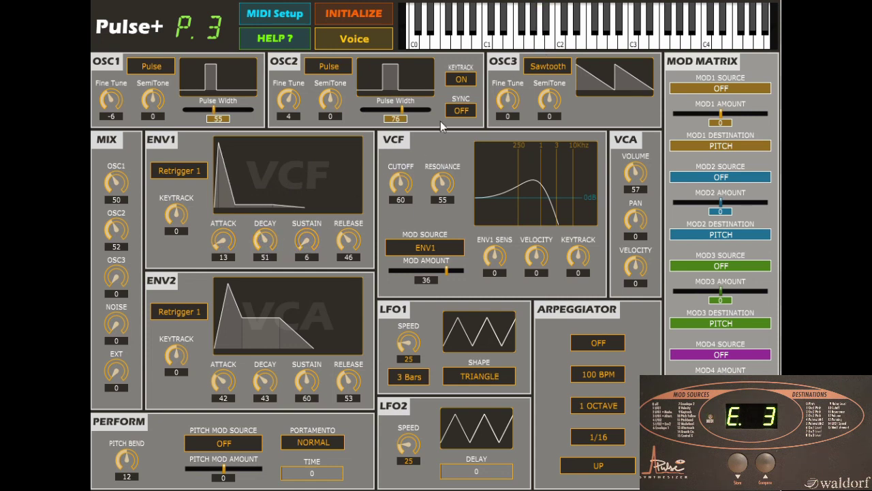
click(530, 46)
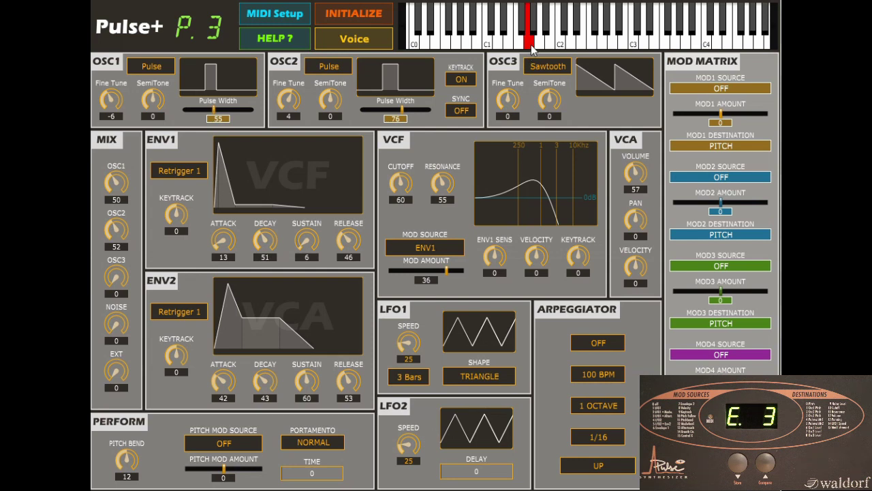
mouse_move(535, 49)
mouse_down()
mouse_move(551, 48)
mouse_move(528, 48)
mouse_up()
Shorten ENV1 attack to 1 and raise the filter modulation amount to 56.
drag(215, 255, 216, 266)
drag(624, 45, 576, 49)
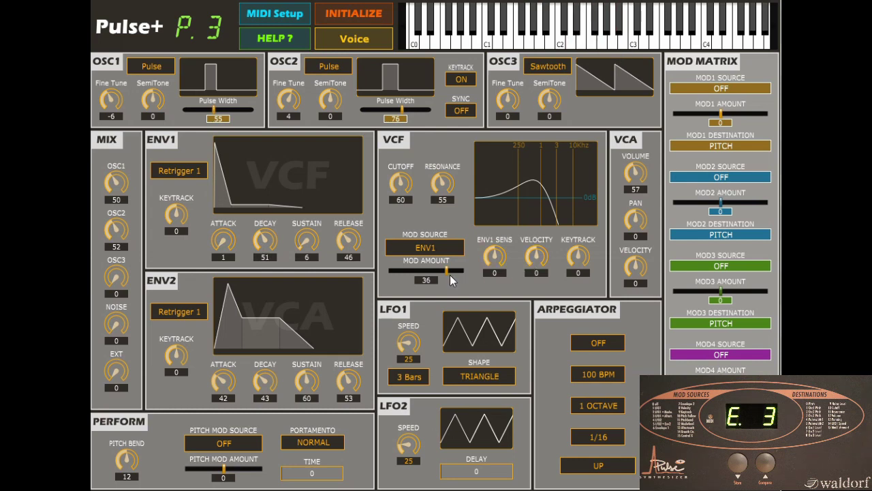
drag(449, 280, 461, 280)
mouse_move(563, 42)
mouse_down()
mouse_move(496, 42)
mouse_move(555, 43)
mouse_up()
Raise LFO2 speed to 72 and try LFO1 faster and as a sine, back at 3 Bars.
mouse_move(406, 350)
mouse_down()
mouse_move(413, 339)
mouse_move(406, 354)
mouse_move(418, 341)
mouse_move(415, 350)
mouse_up()
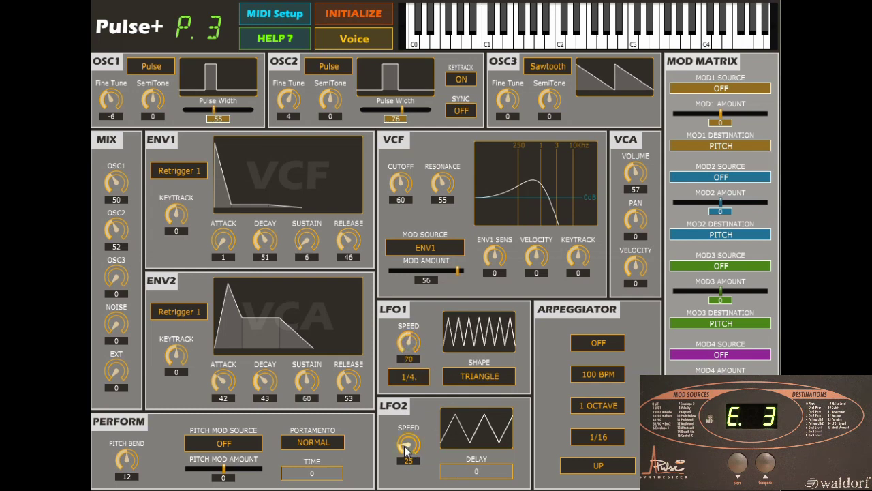
drag(406, 449, 408, 428)
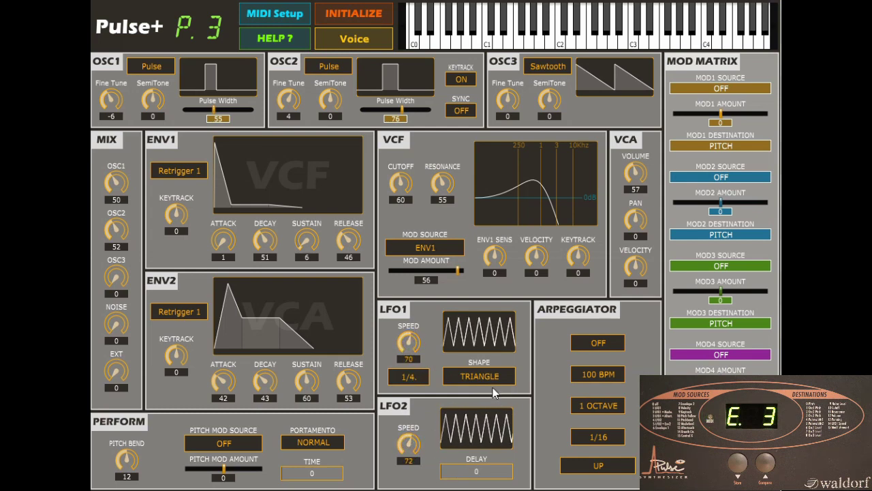
click(481, 377)
click(488, 391)
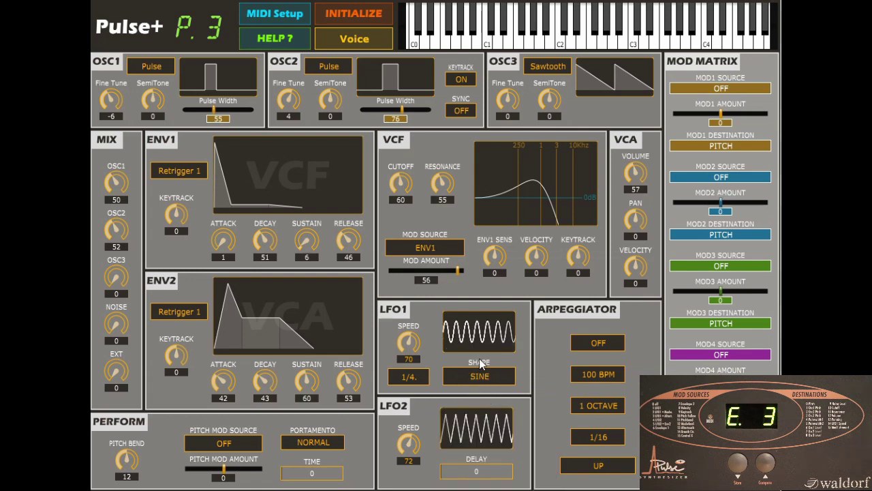
drag(406, 341, 404, 347)
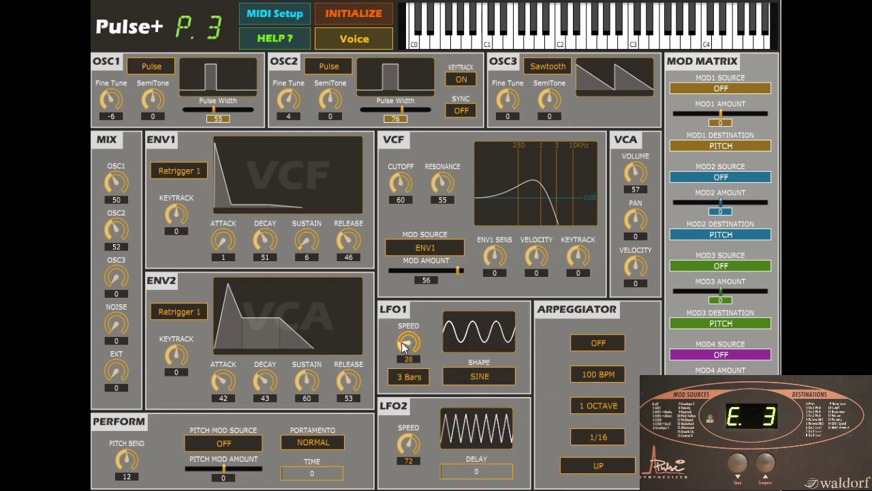
Make LFO1 a TRIANGLE SYNC wave at a 1/4 rate and give LFO2 a delay of 32.
click(479, 377)
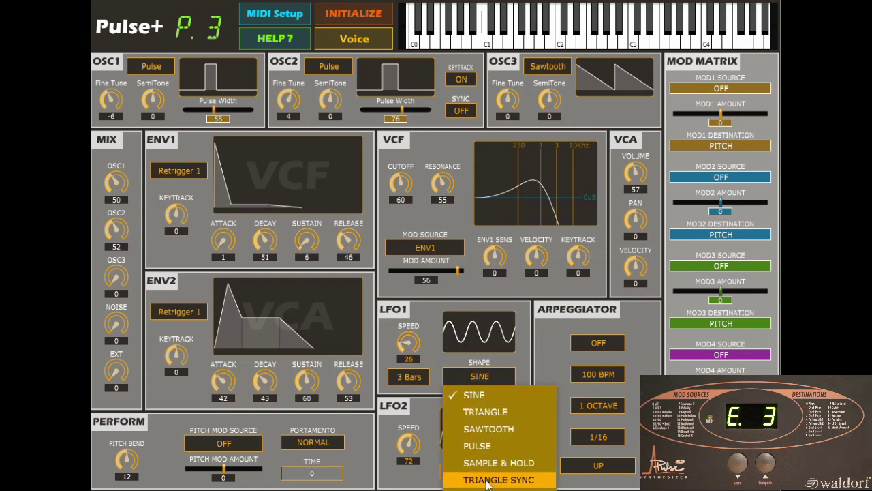
click(495, 479)
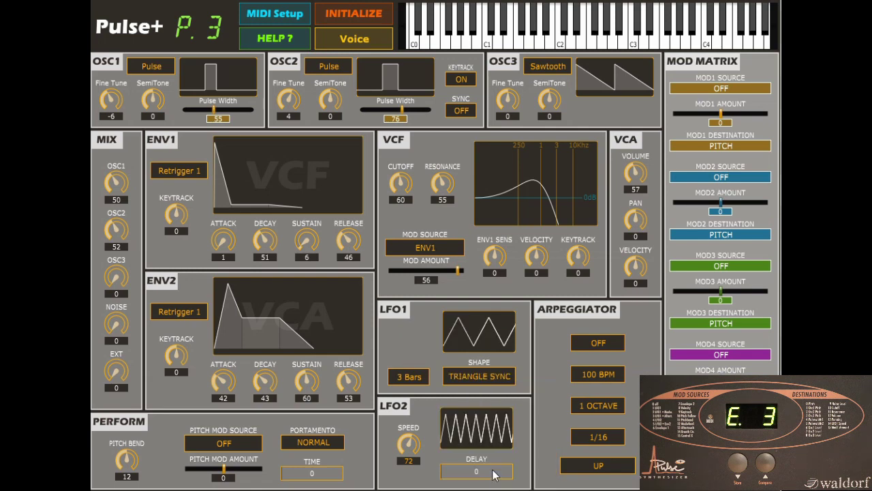
click(411, 378)
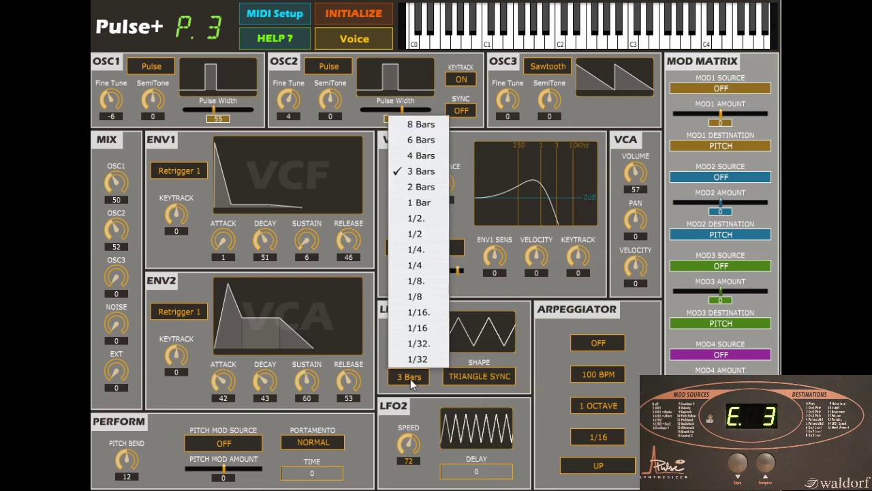
click(428, 233)
click(409, 379)
click(415, 380)
click(416, 379)
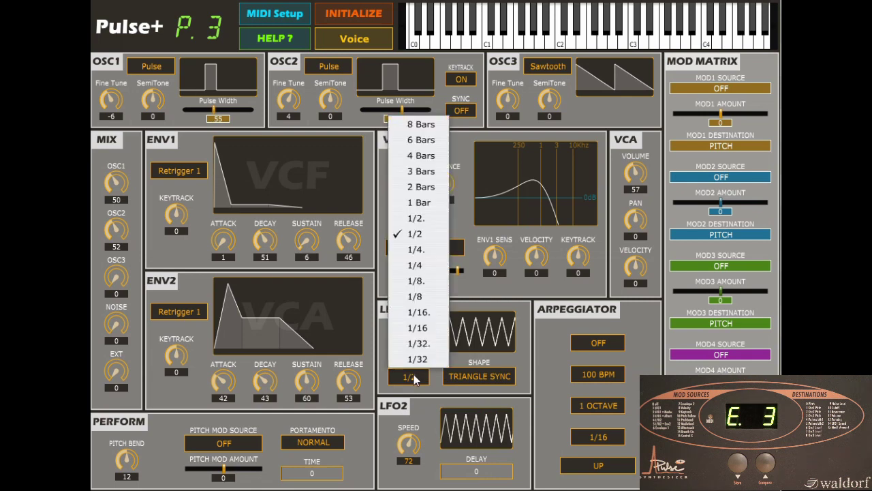
click(421, 312)
click(416, 377)
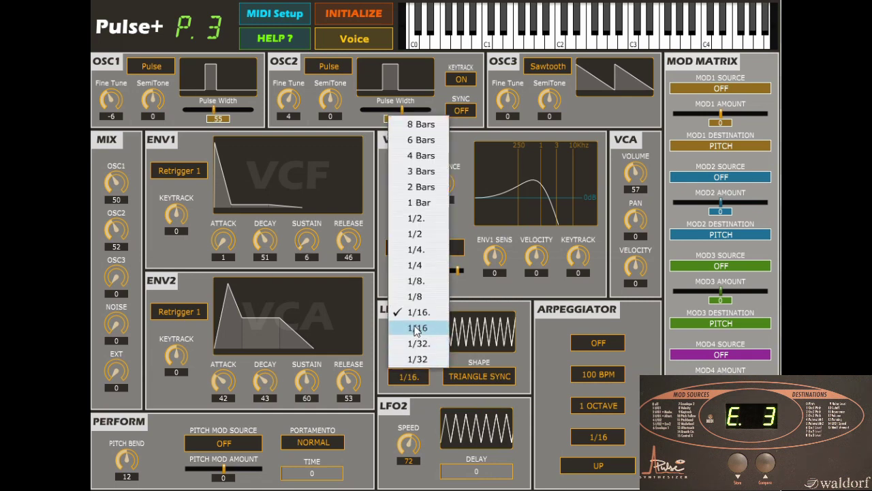
click(423, 267)
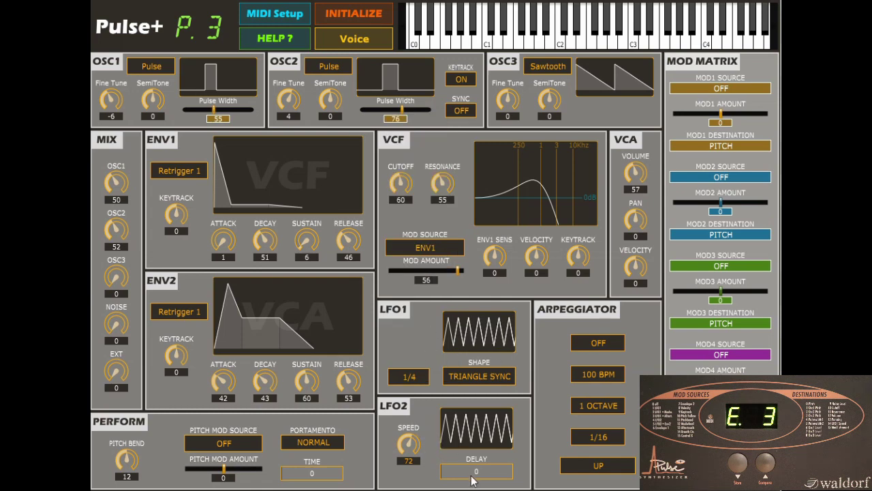
mouse_move(454, 474)
mouse_down()
mouse_move(497, 470)
mouse_move(465, 476)
mouse_up()
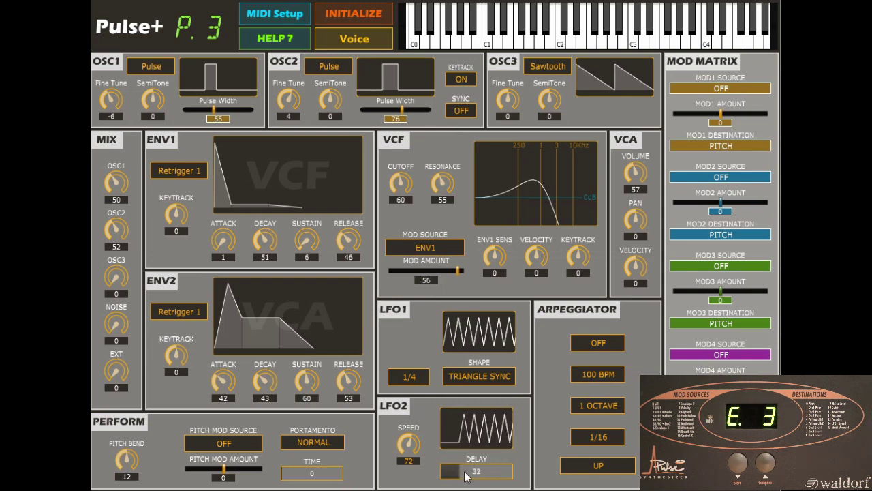
Route MOD1 from ENV1 to OSC1 LEVEL, adjust its amount, and play two notes.
click(723, 90)
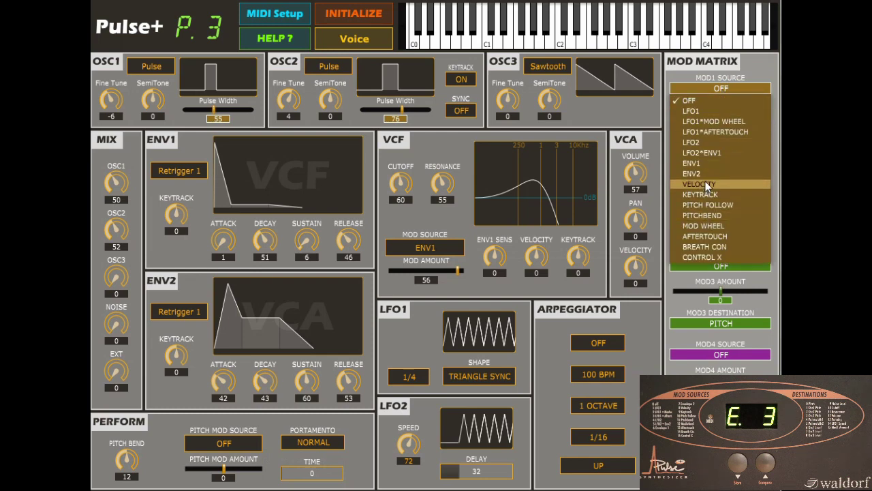
click(709, 163)
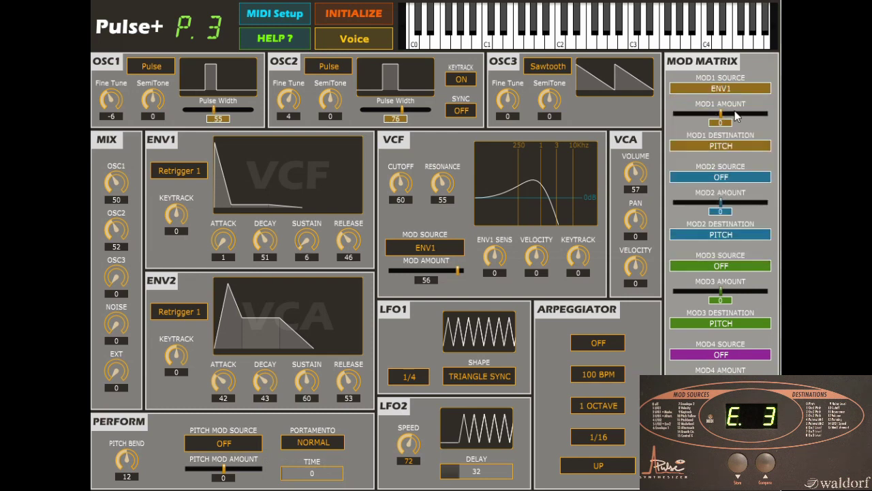
click(723, 147)
click(725, 222)
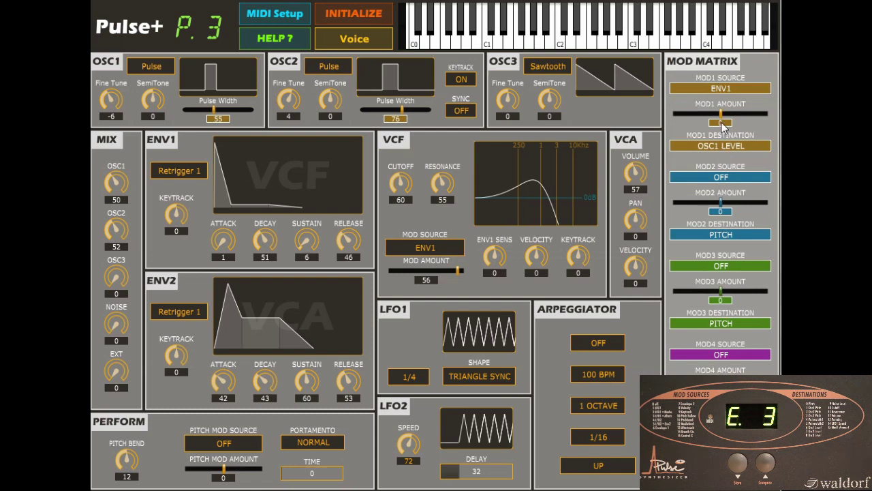
mouse_move(721, 113)
mouse_down()
mouse_move(692, 121)
mouse_move(736, 121)
mouse_move(722, 120)
mouse_up()
click(455, 41)
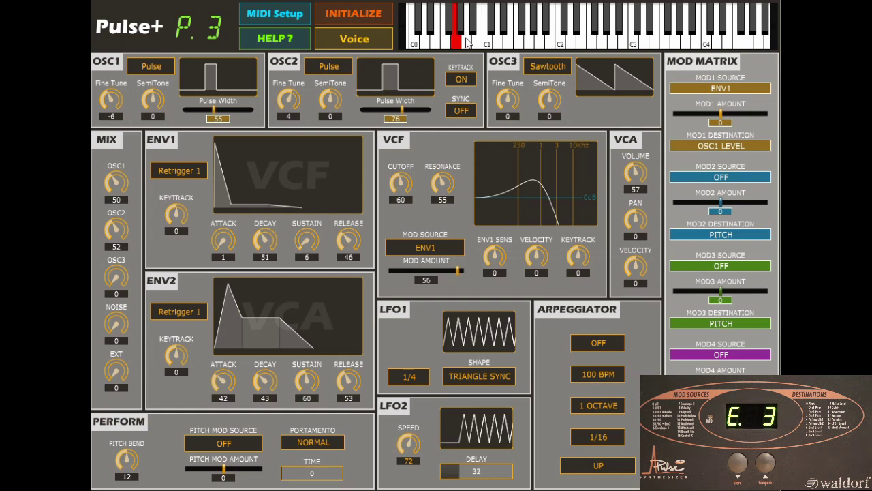
click(572, 47)
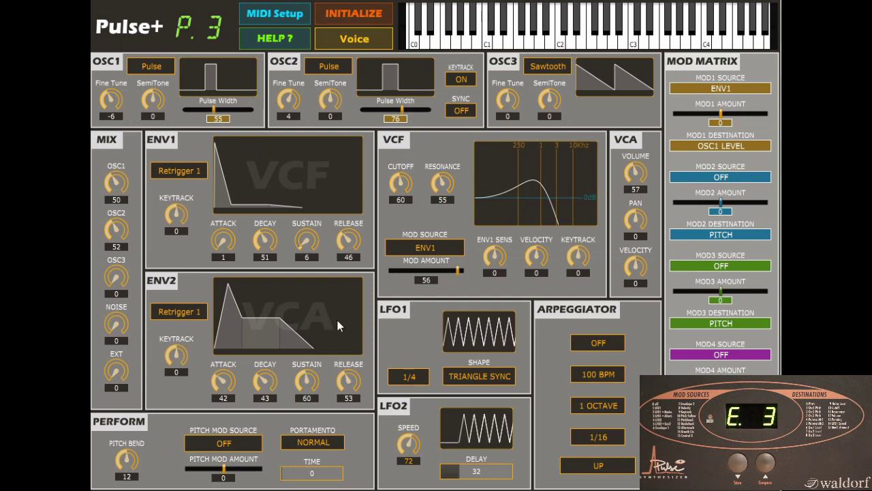
View the System settings page, then switch the editor to the Librarian page.
click(354, 40)
click(357, 104)
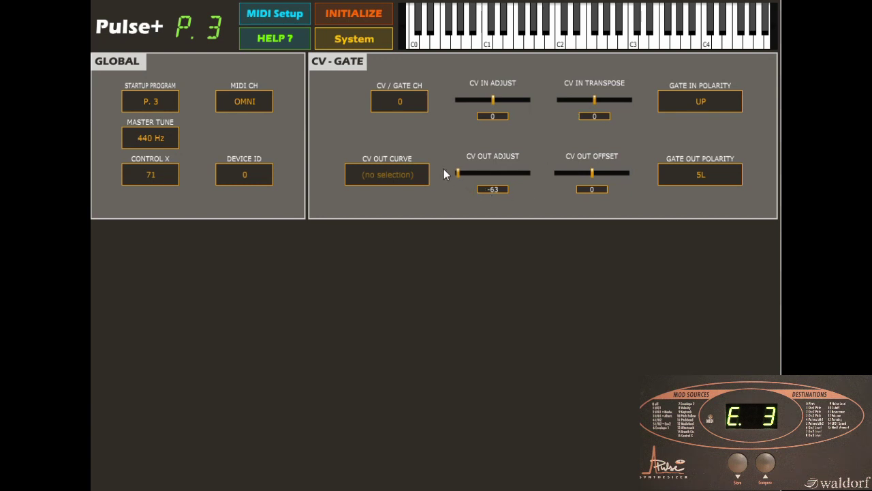
click(354, 41)
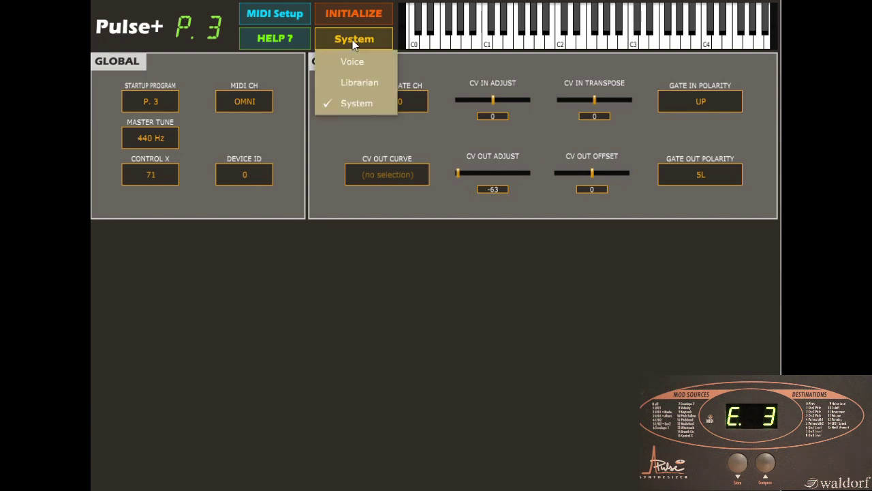
click(356, 82)
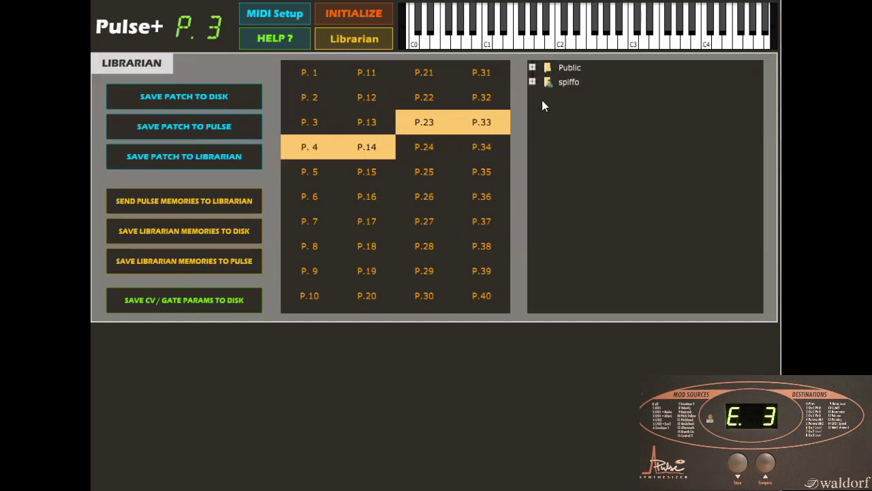
Expand the home, OneDrive, Documents and Waldorf Pulse Patches folders in the file tree.
click(532, 82)
scroll(607, 228, down, 3)
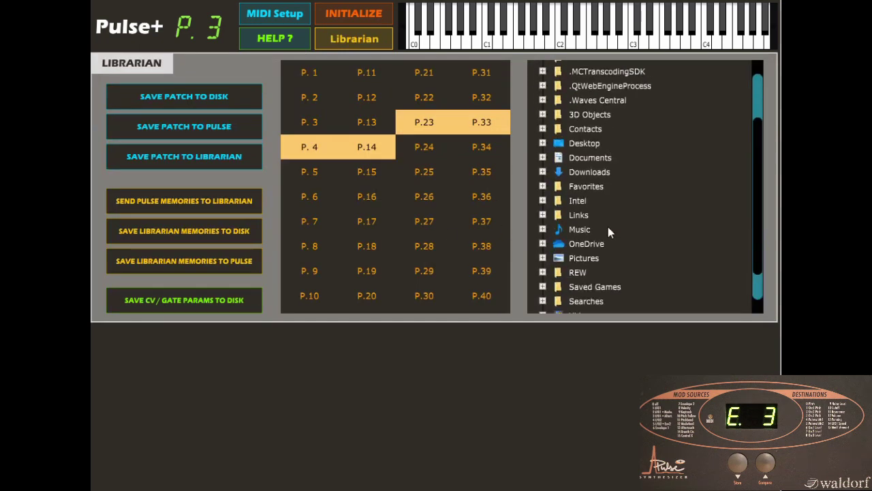
double_click(588, 210)
scroll(592, 184, down, 1)
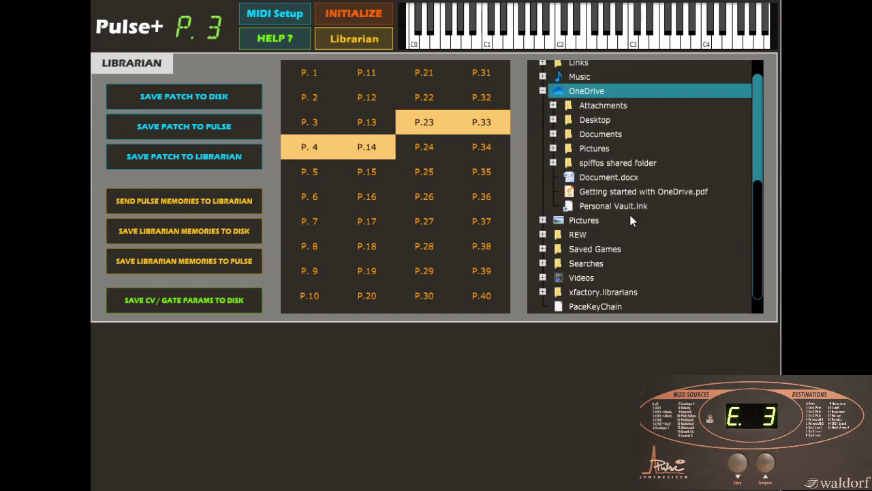
double_click(604, 134)
scroll(654, 198, down, 7)
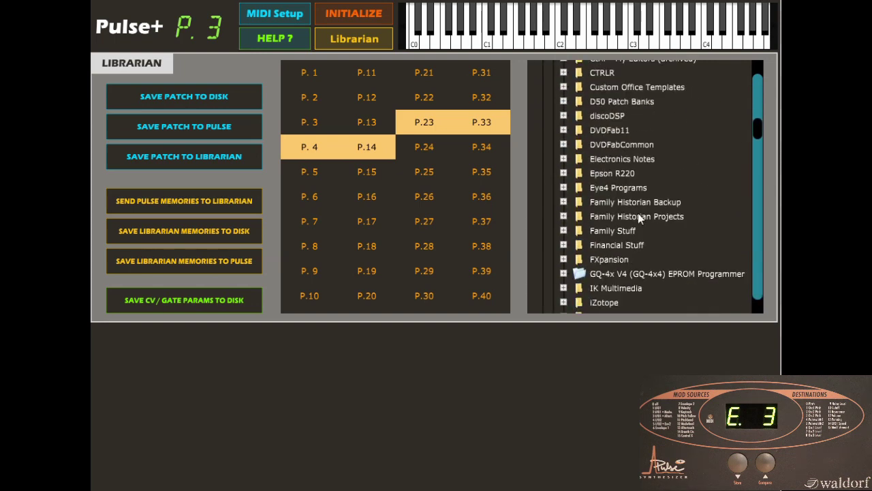
scroll(638, 212, down, 15)
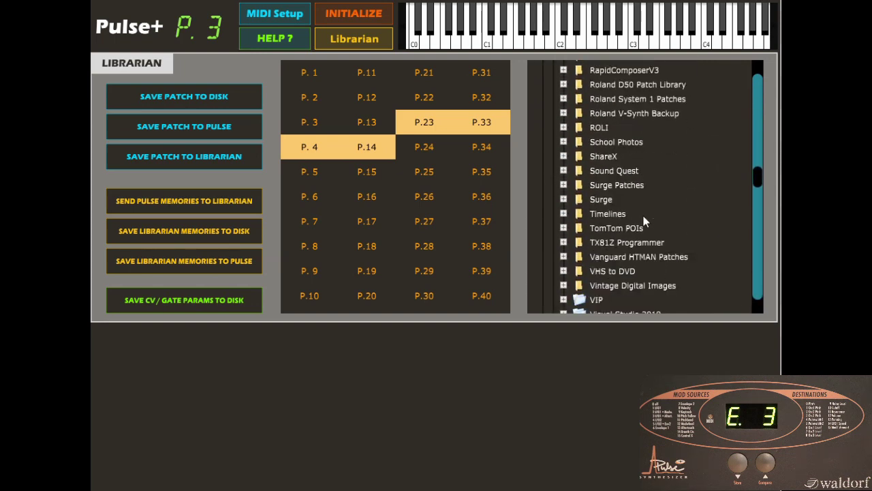
double_click(641, 187)
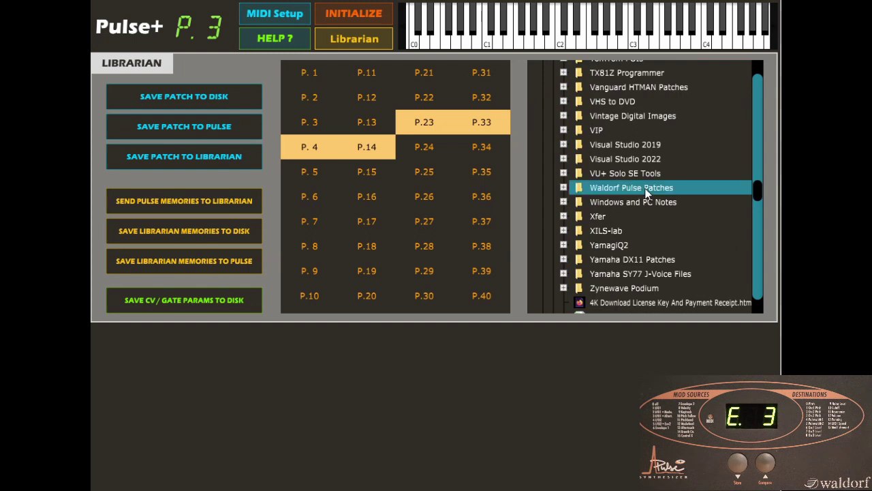
scroll(663, 217, down, 2)
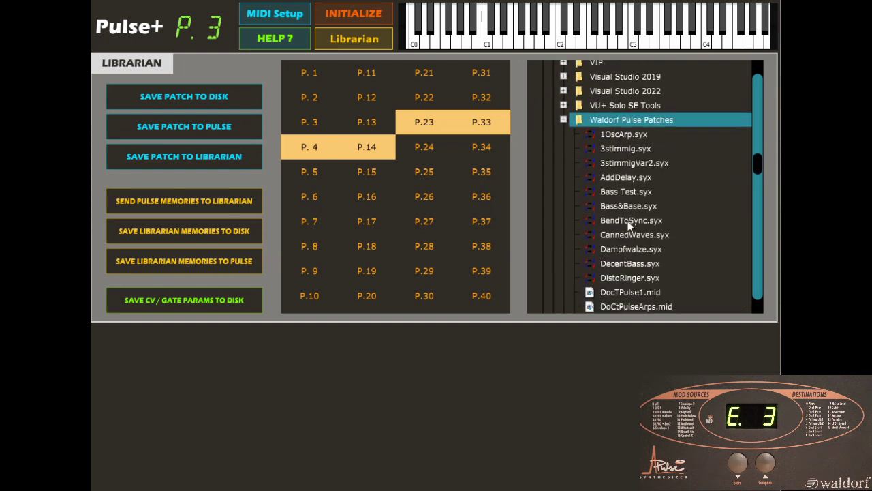
Load the 1OscArp.syx voice and play three notes to audition it.
double_click(621, 135)
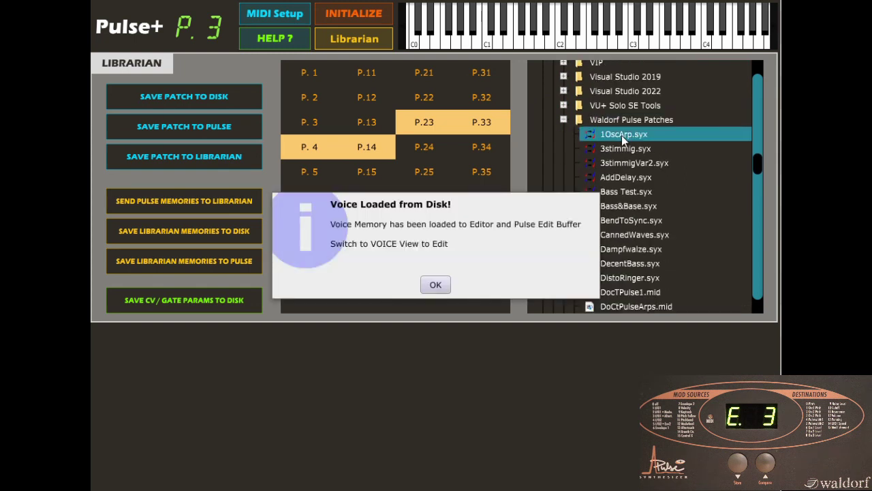
click(435, 286)
click(542, 31)
click(562, 30)
click(531, 41)
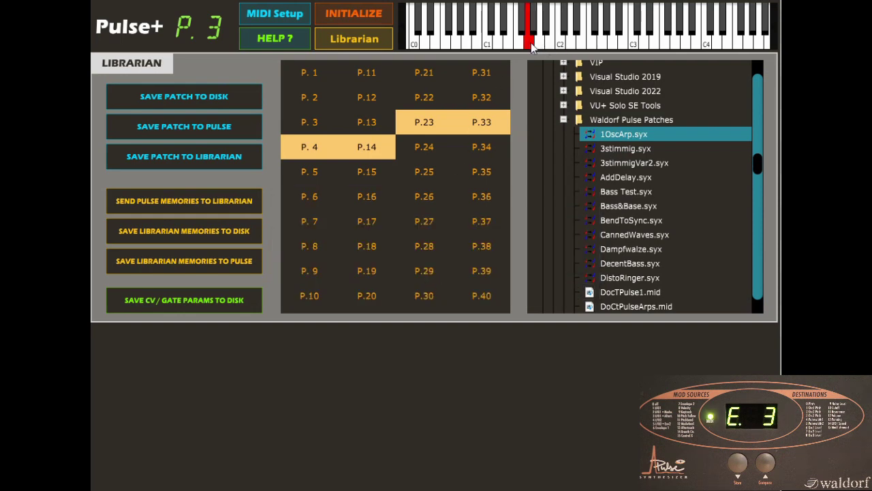
Load the 3stimmig.syx voice and sweep across notes to audition it.
double_click(624, 150)
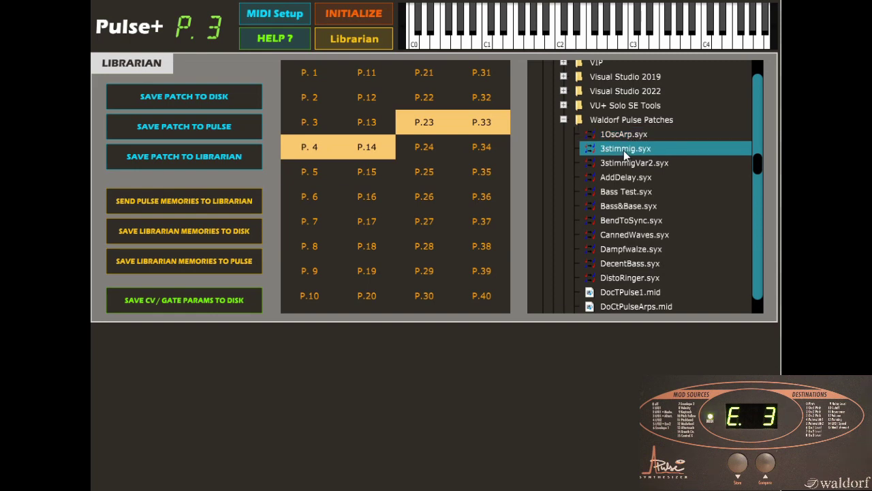
click(437, 284)
click(511, 44)
drag(515, 52, 477, 42)
Load the Bass Test.syx voice and play neighbouring notes to hear it.
double_click(631, 194)
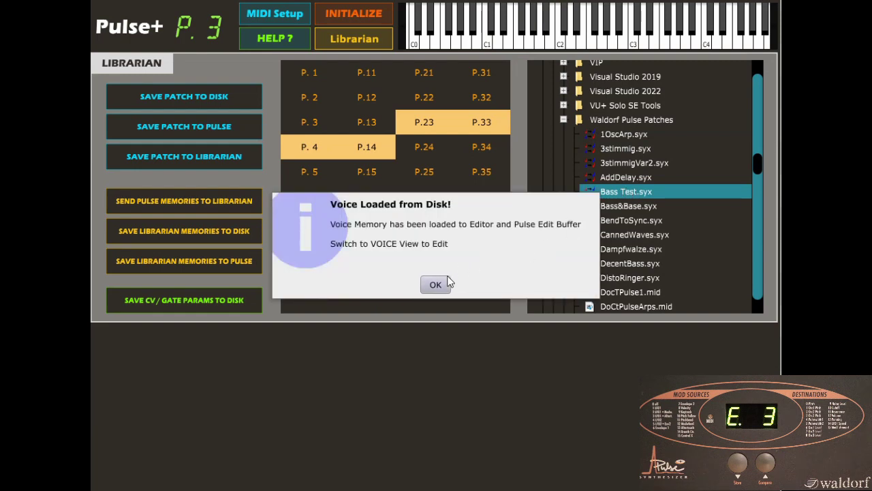
click(436, 285)
mouse_move(557, 49)
mouse_down()
mouse_move(535, 46)
mouse_move(551, 51)
mouse_up()
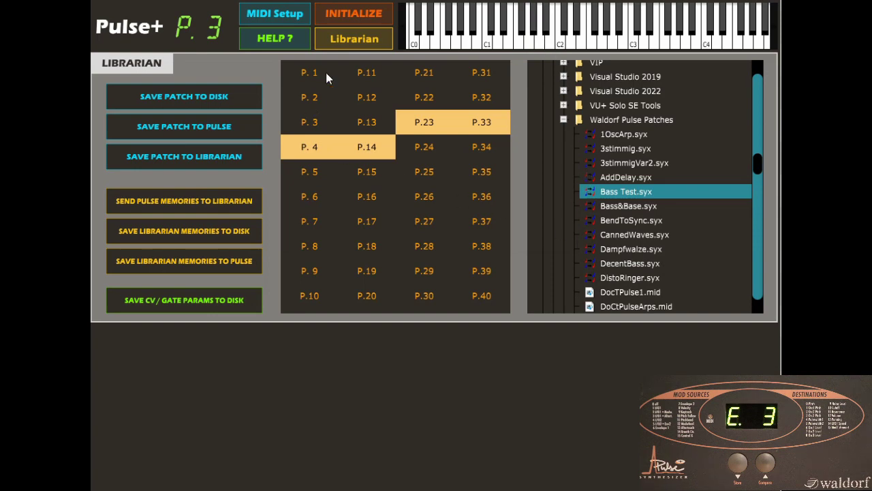
Toggle twice between the voice editor and Librarian to review Bass Test, ending on Librarian.
click(350, 39)
click(352, 64)
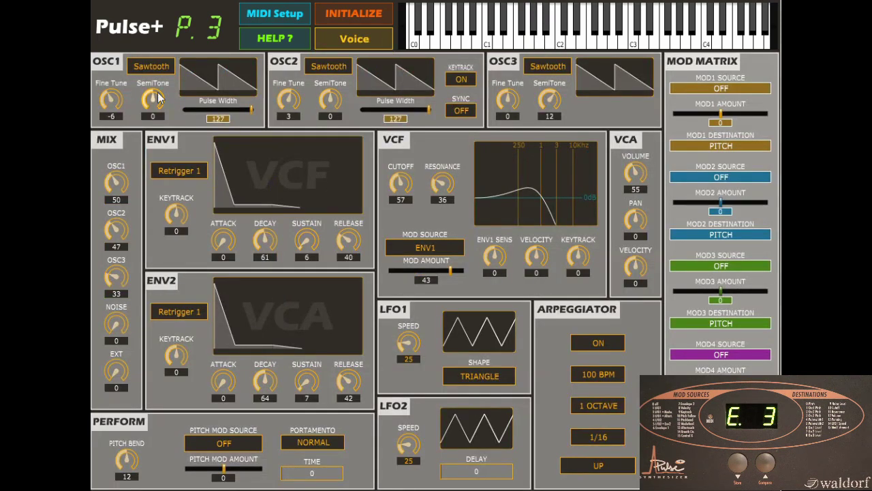
click(351, 43)
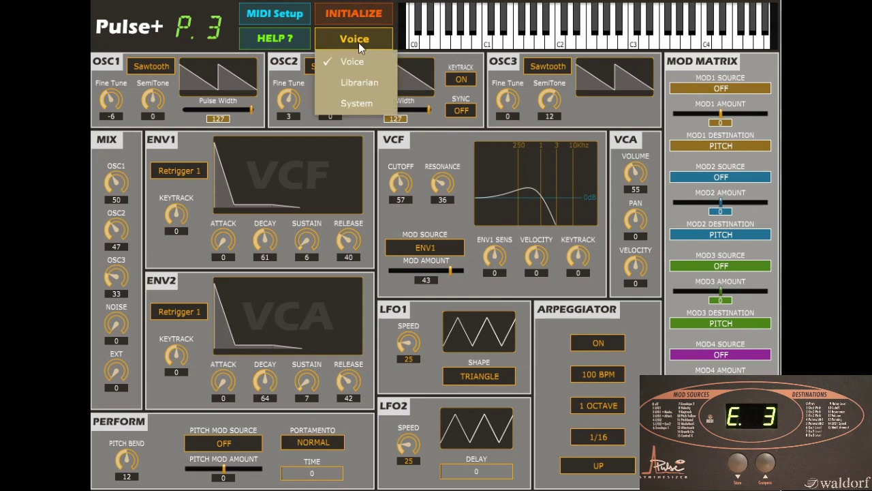
click(371, 85)
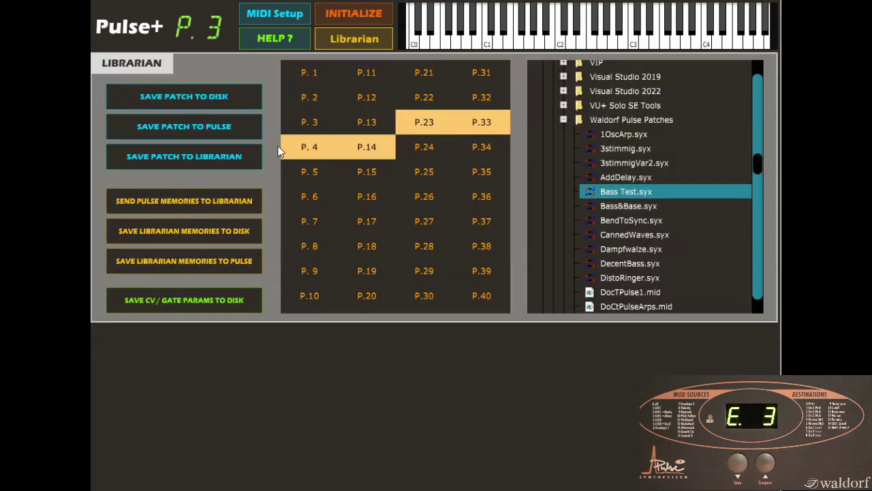
click(355, 48)
click(354, 61)
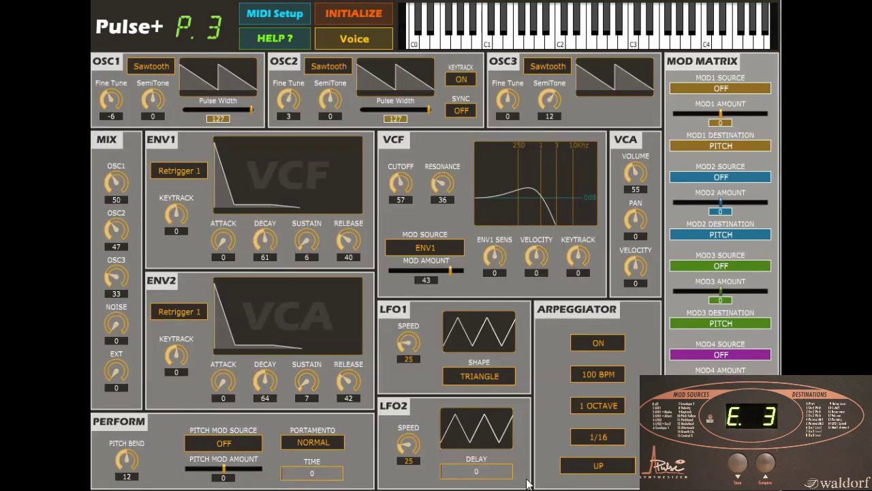
click(355, 39)
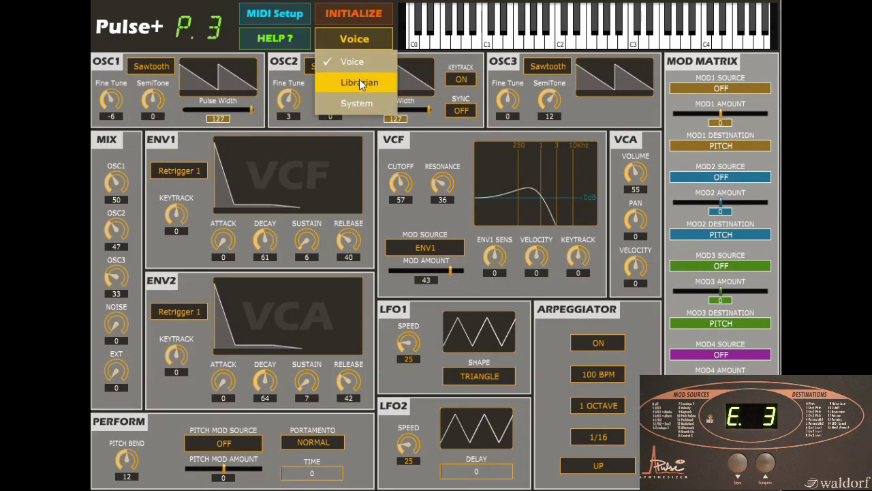
click(361, 83)
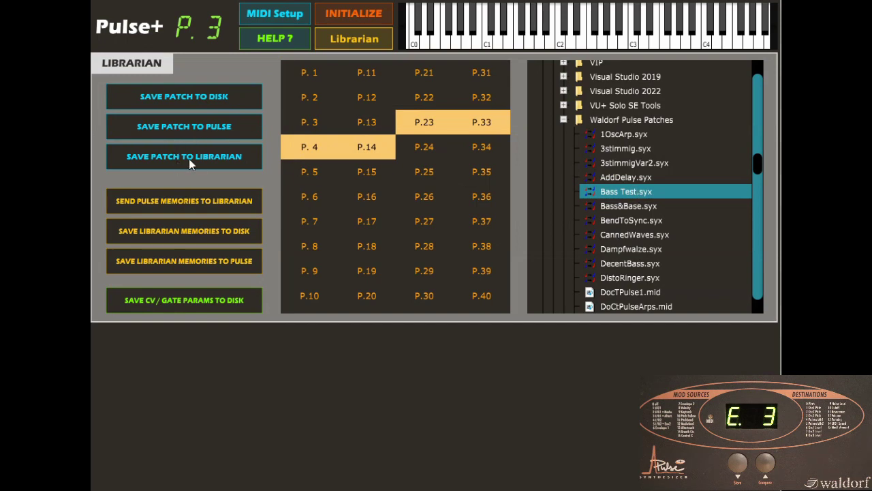
Start saving the patch to Pulse user memory P.1, then cancel without writing anything.
click(191, 134)
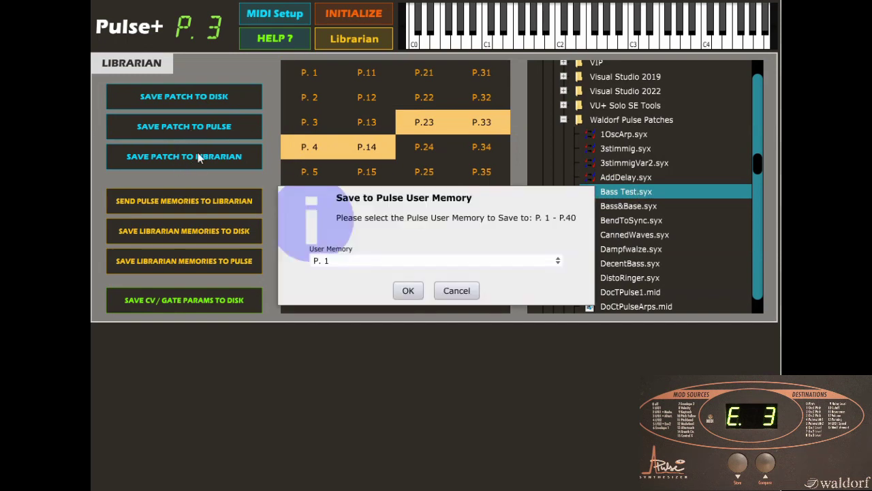
click(333, 265)
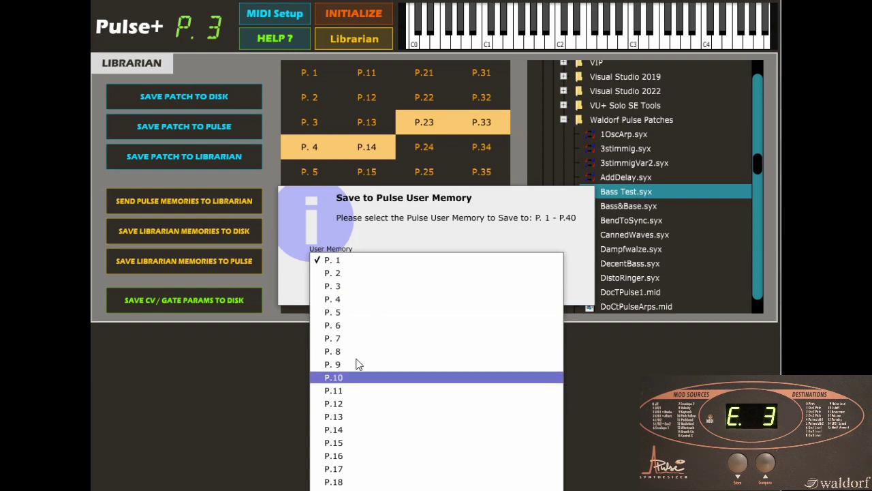
click(504, 202)
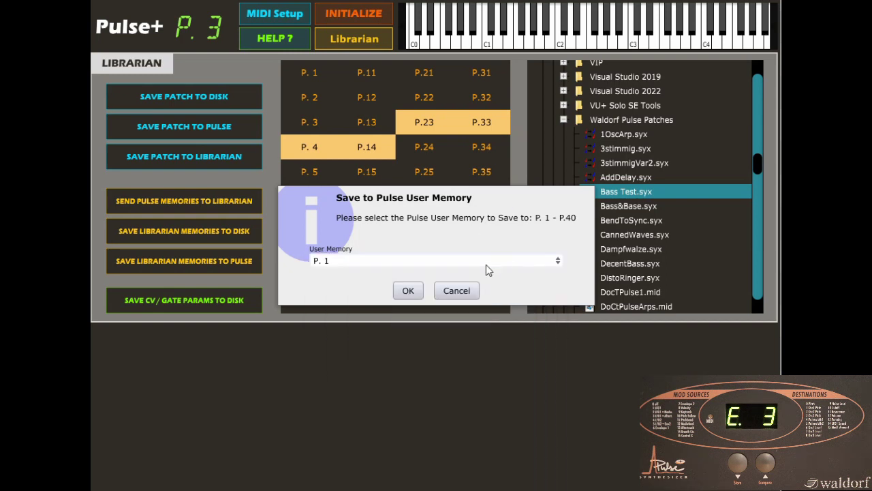
click(466, 295)
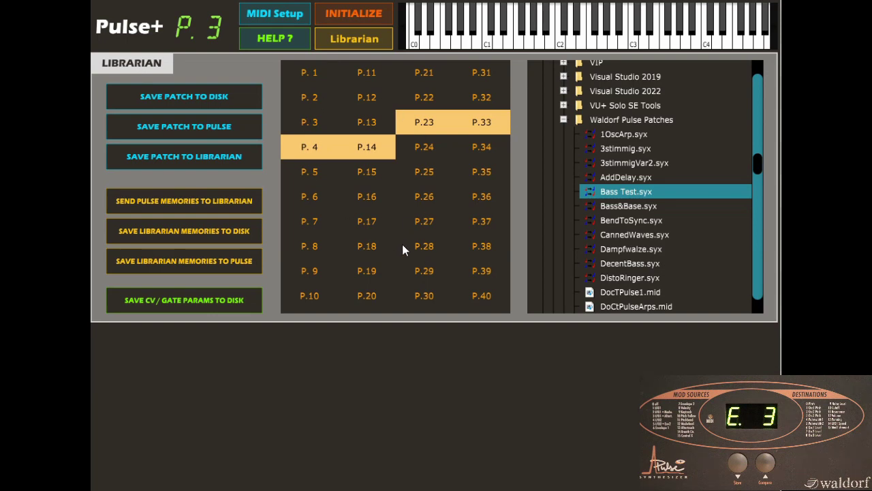
scroll(636, 236, down, 2)
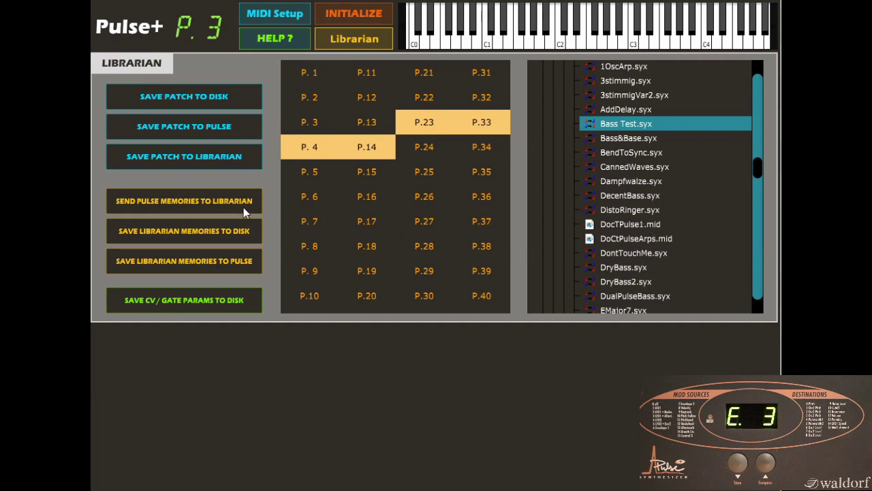
Copy all Pulse memories into the librarian, load P.1 into the editor, and cancel a librarian save.
click(188, 201)
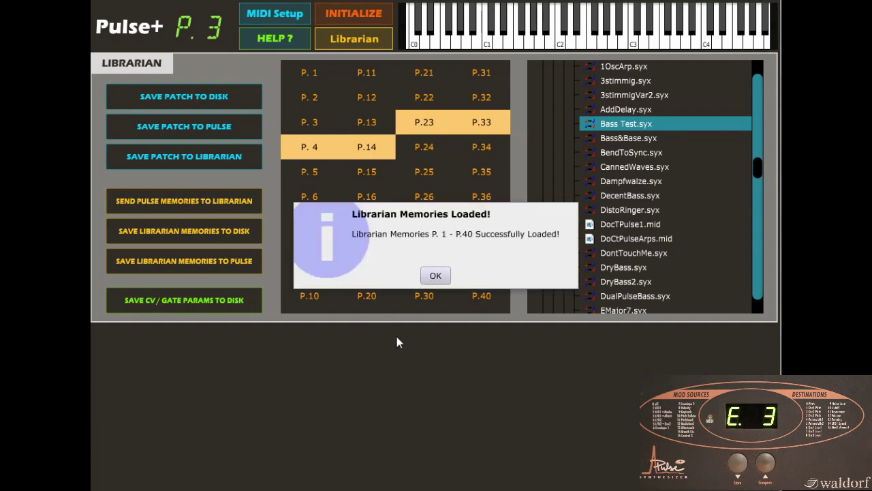
click(437, 278)
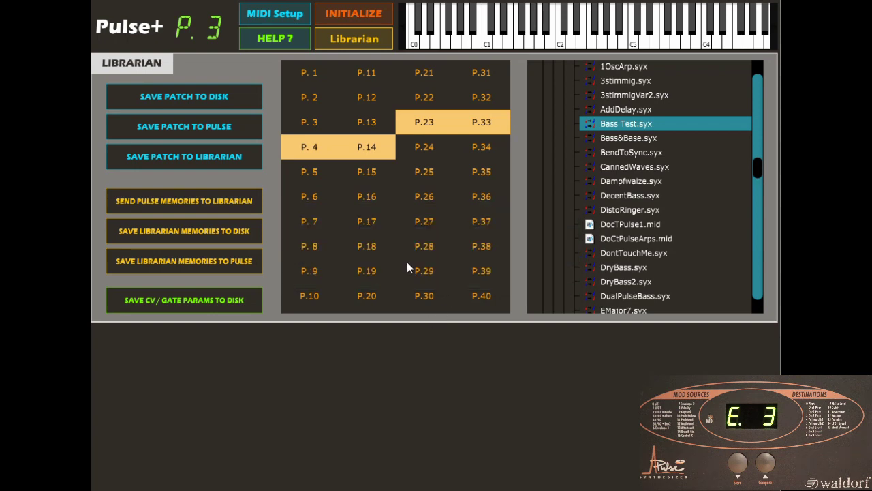
click(314, 79)
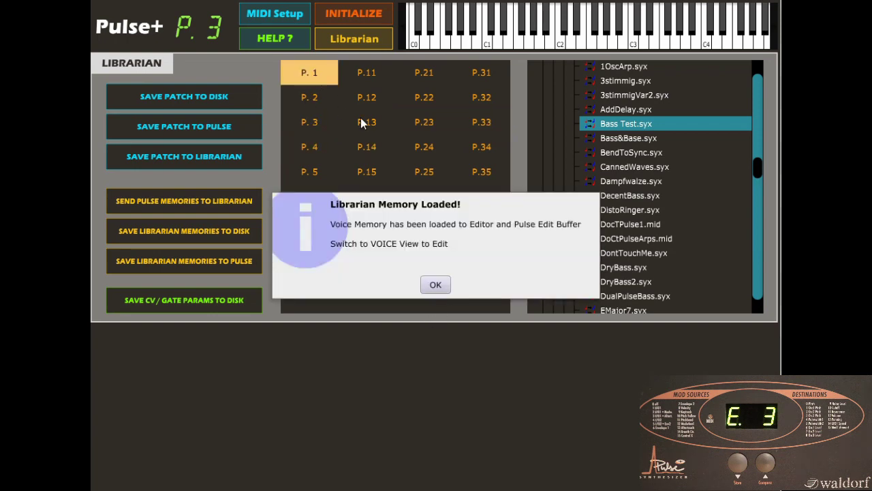
click(436, 285)
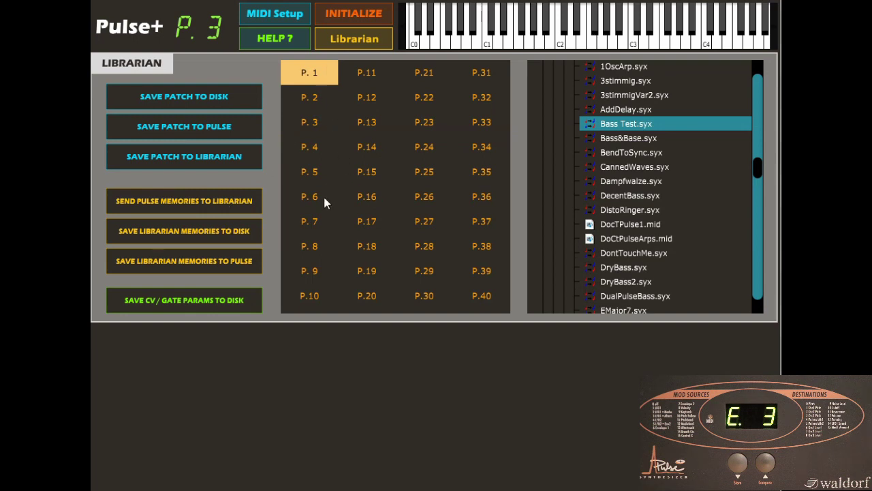
click(190, 155)
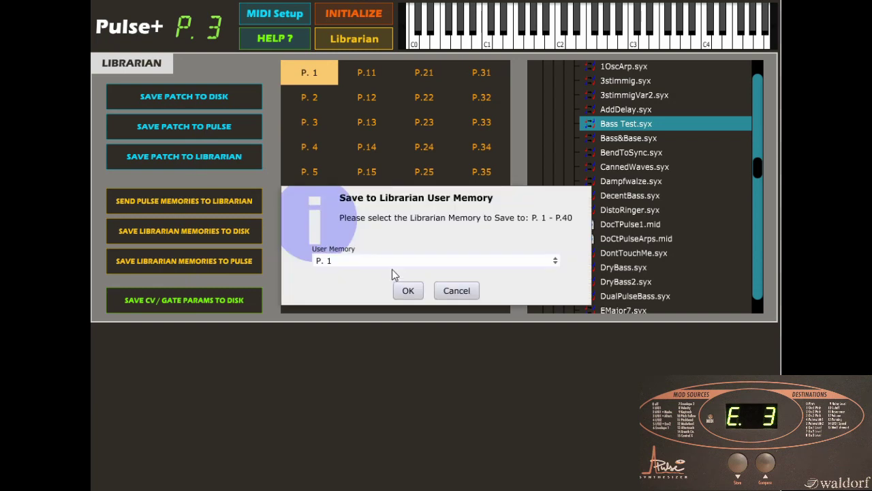
click(457, 292)
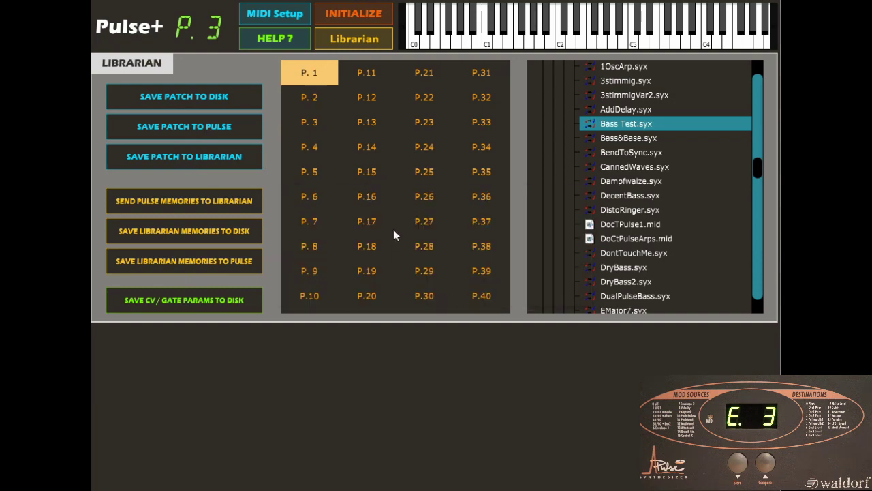
click(208, 231)
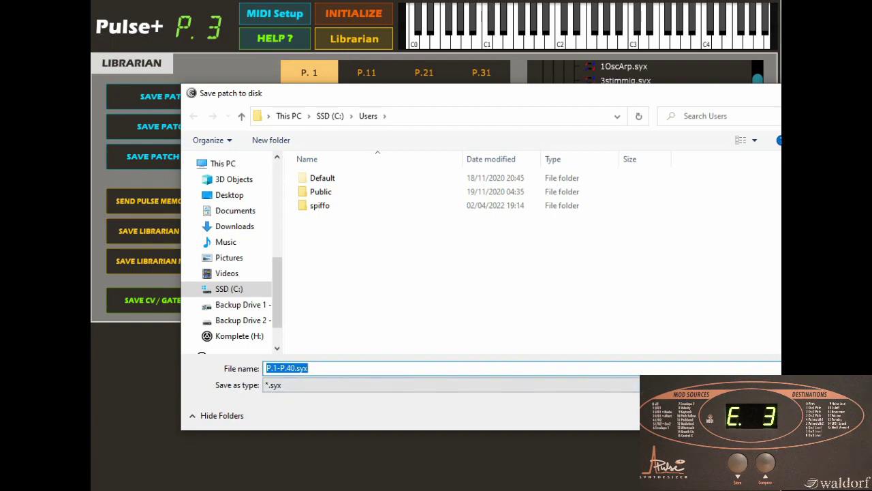
key(Escape)
click(439, 282)
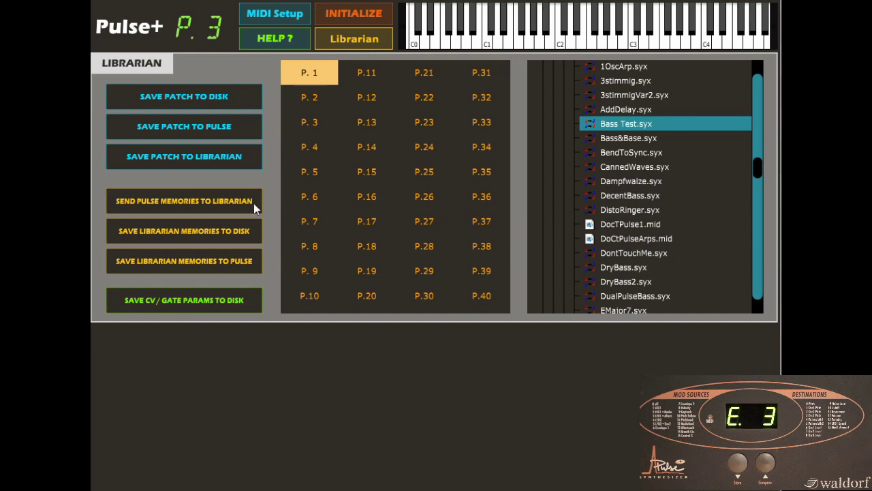
click(179, 261)
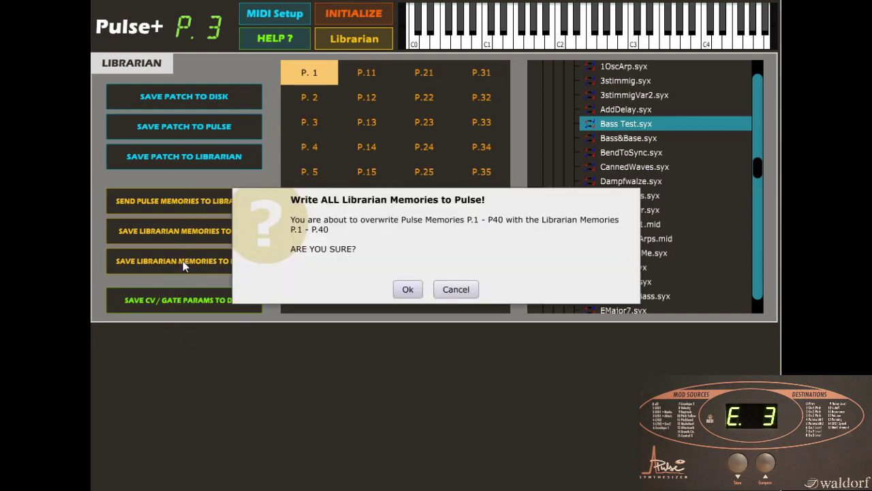
Cancel overwriting the Pulse memories and bring up the editor page list.
click(457, 290)
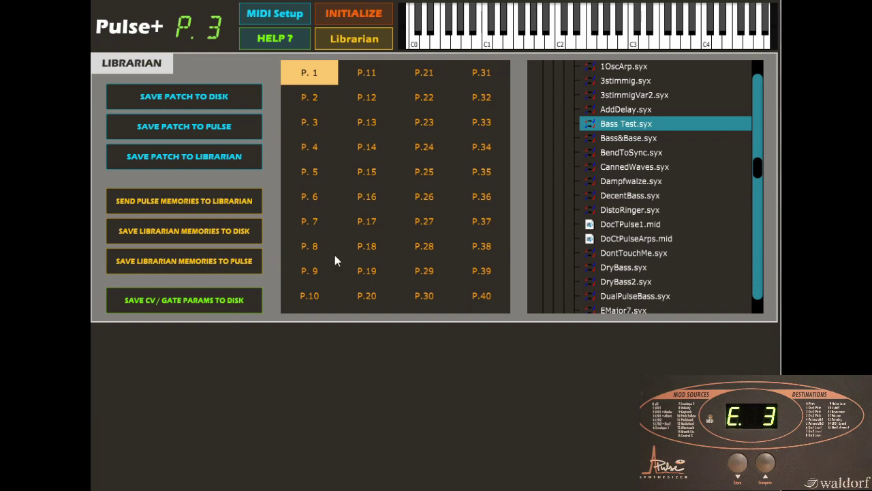
click(347, 38)
Switch between the System and Librarian pages, then return to the Voice editor page.
click(362, 102)
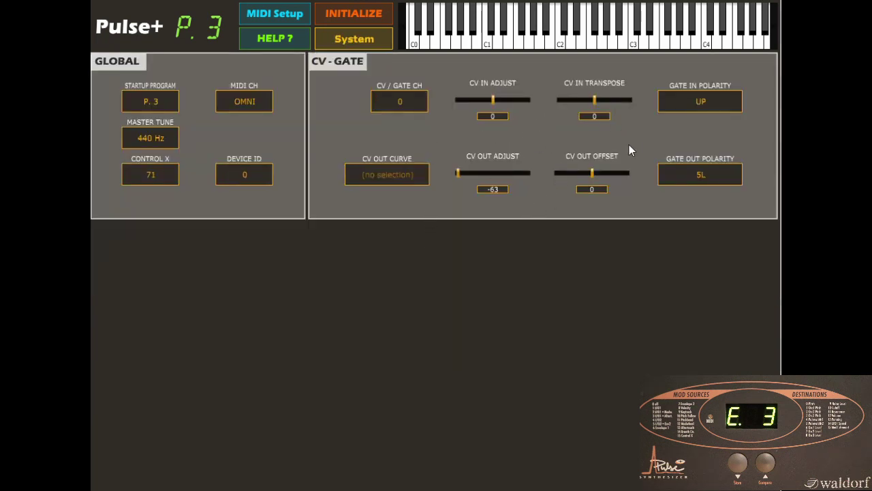
click(360, 40)
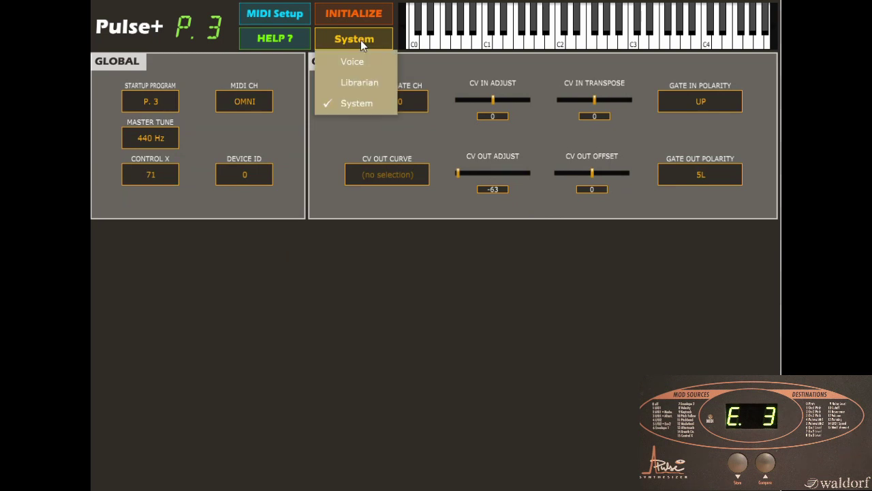
click(364, 81)
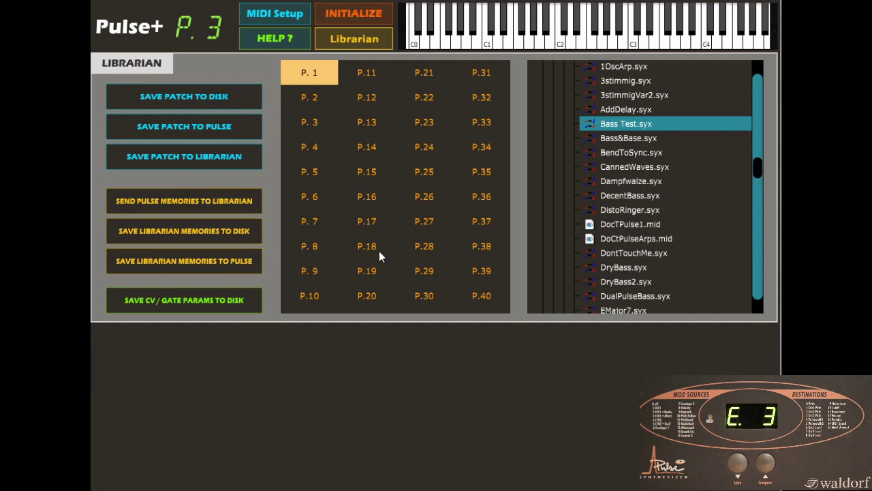
scroll(637, 176, up, 2)
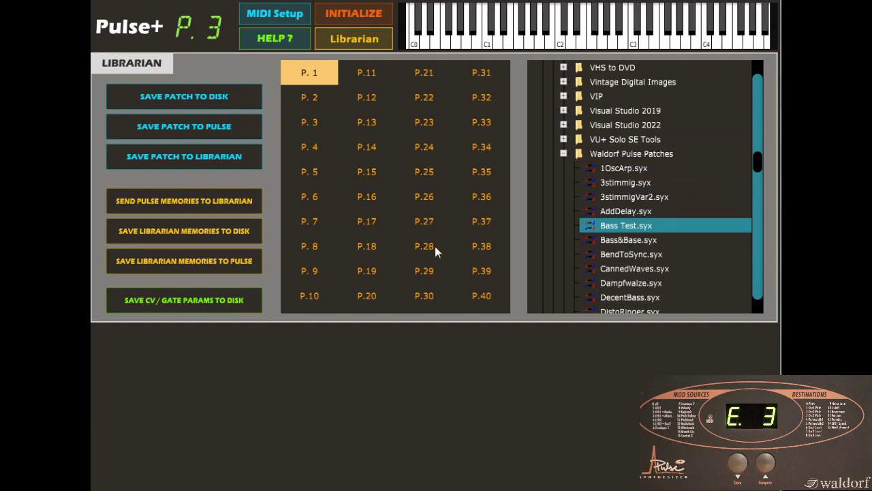
click(361, 49)
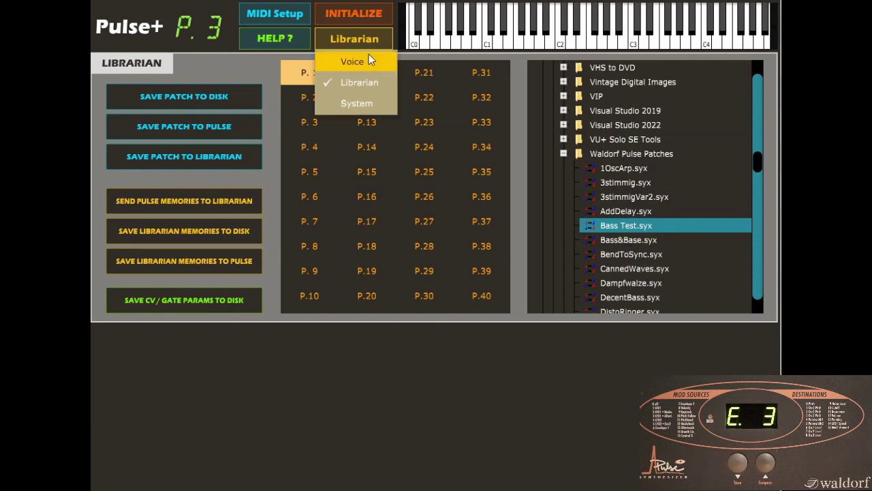
click(363, 104)
click(357, 40)
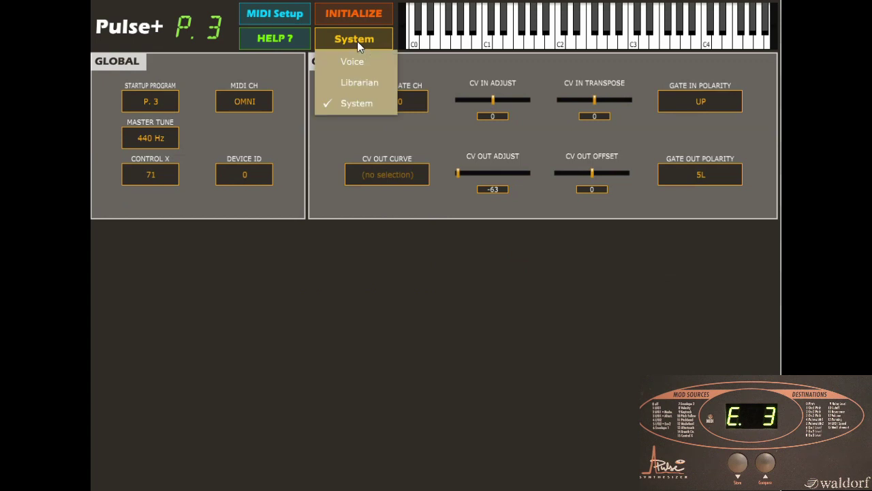
click(366, 82)
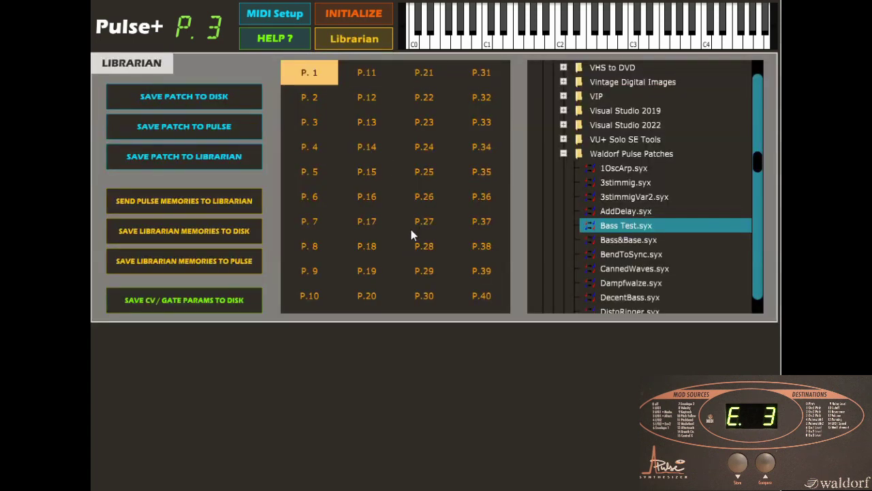
click(362, 49)
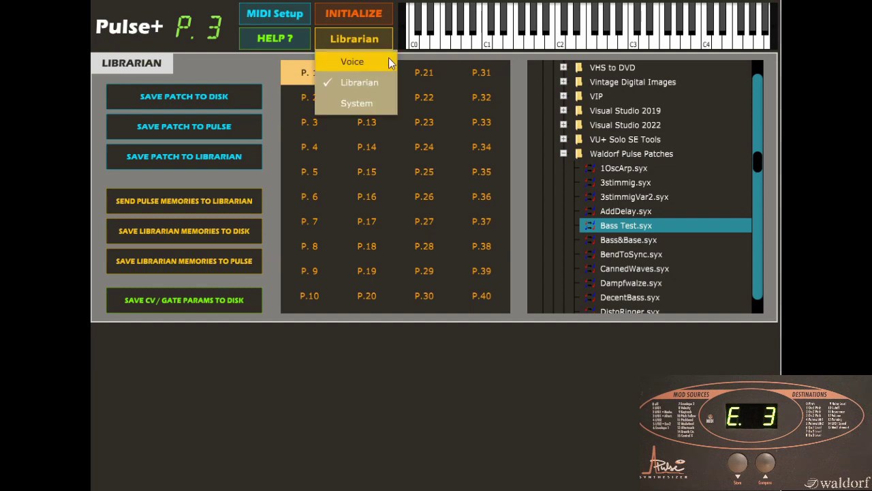
click(386, 62)
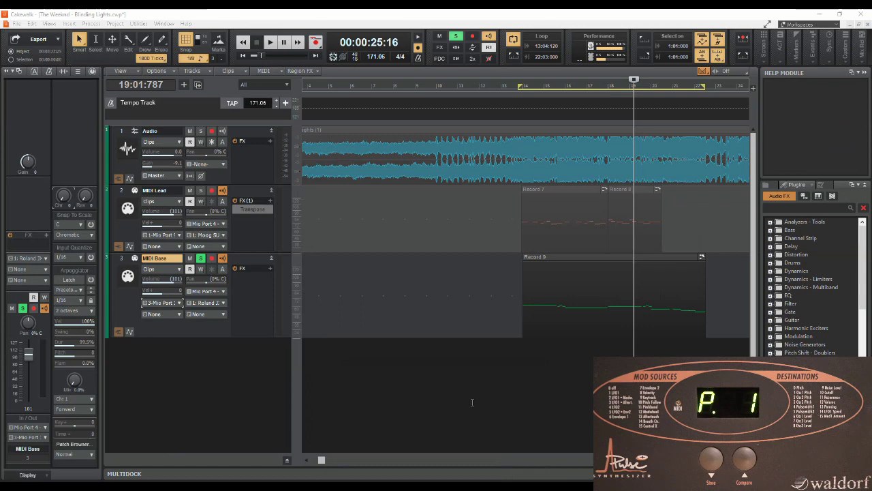
Review the MIDI Devices input and output ports in Edit > Preferences and confirm with OK.
mouse_move(348, 220)
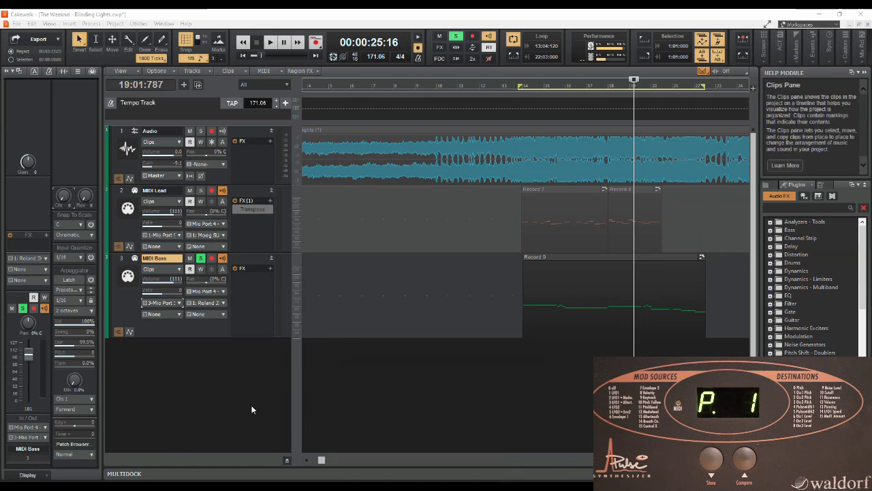
mouse_move(251, 410)
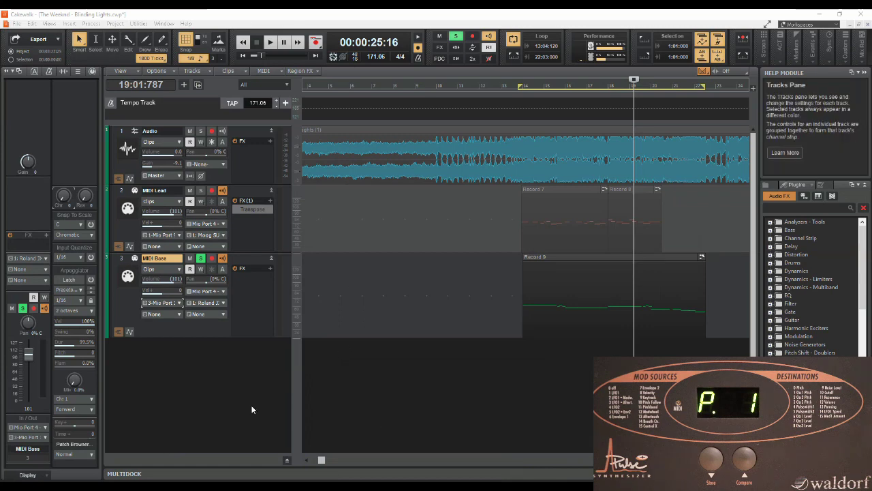
click(32, 23)
click(59, 171)
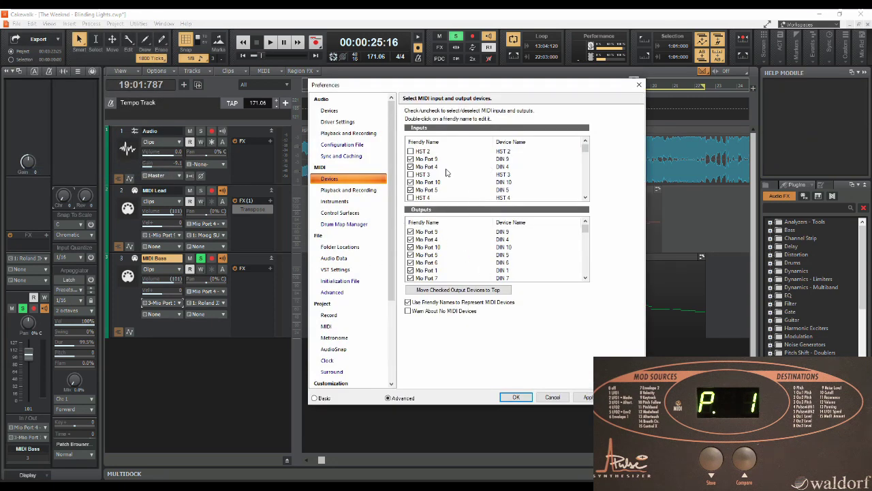
scroll(447, 172, down, 4)
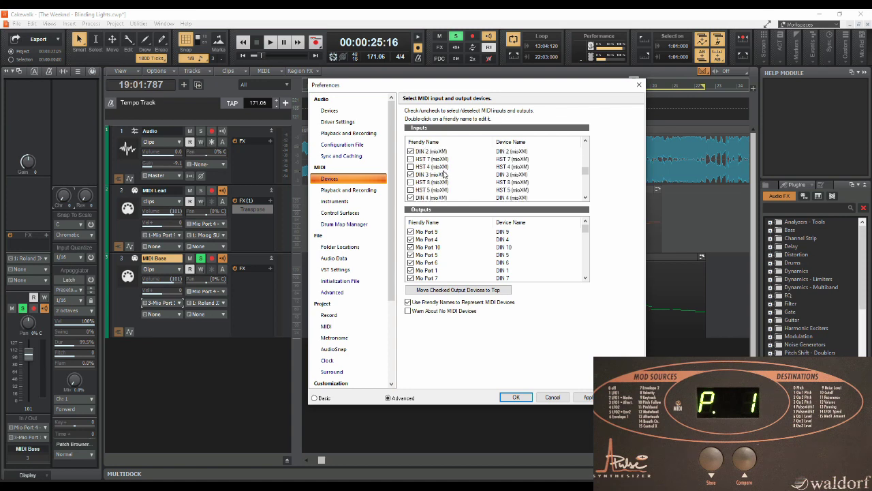
scroll(444, 174, down, 2)
scroll(443, 189, down, 2)
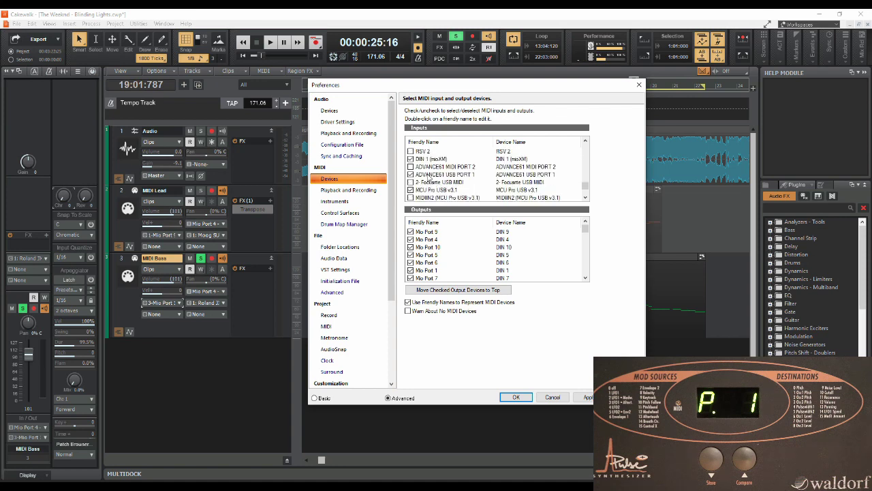
scroll(457, 249, down, 3)
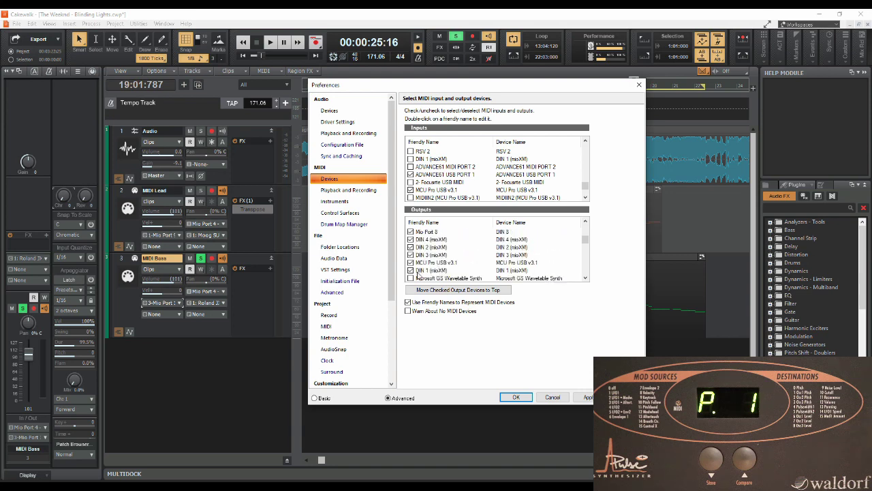
click(517, 397)
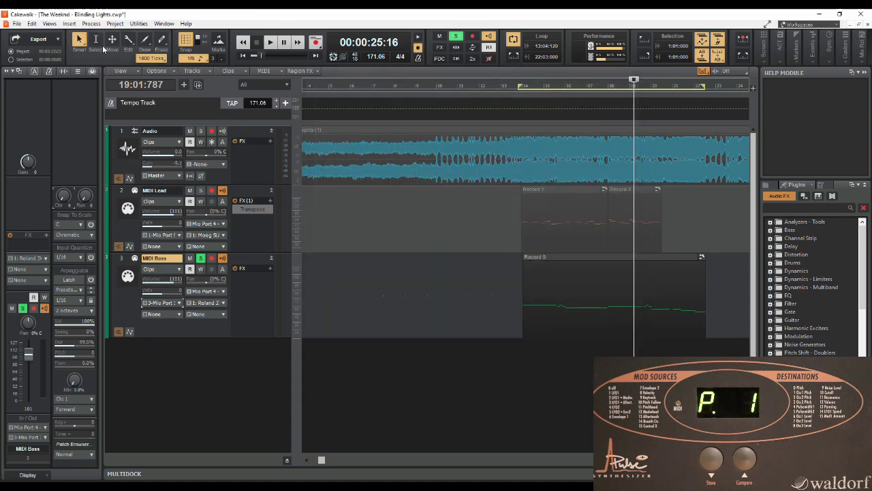
Insert the Waldorf Pulse Editor soft synth with its instrument track via Insert > Soft Synth.
click(69, 23)
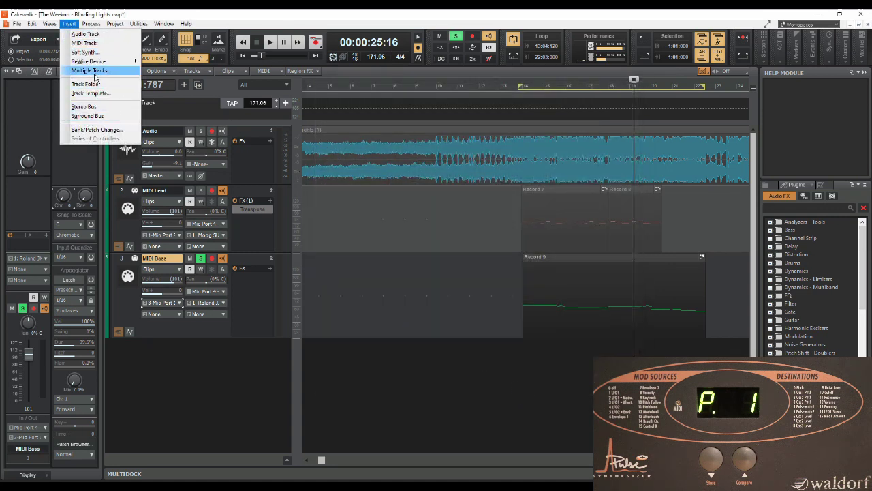
click(96, 52)
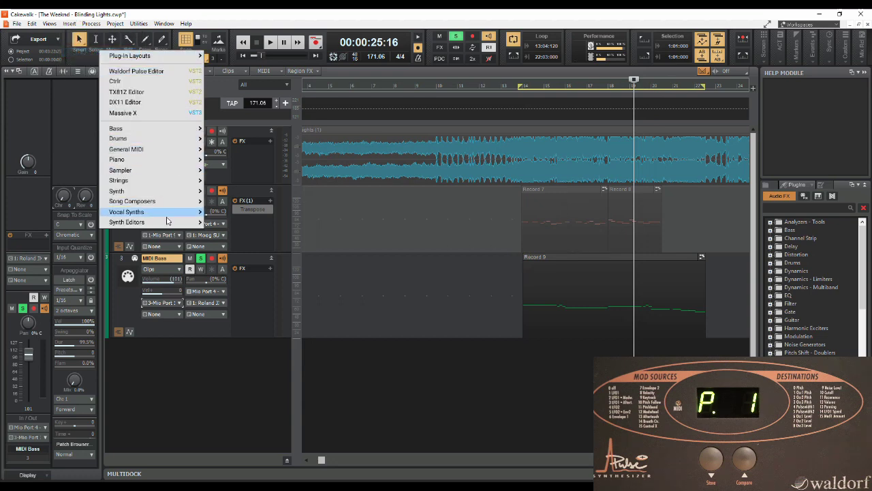
mouse_move(170, 222)
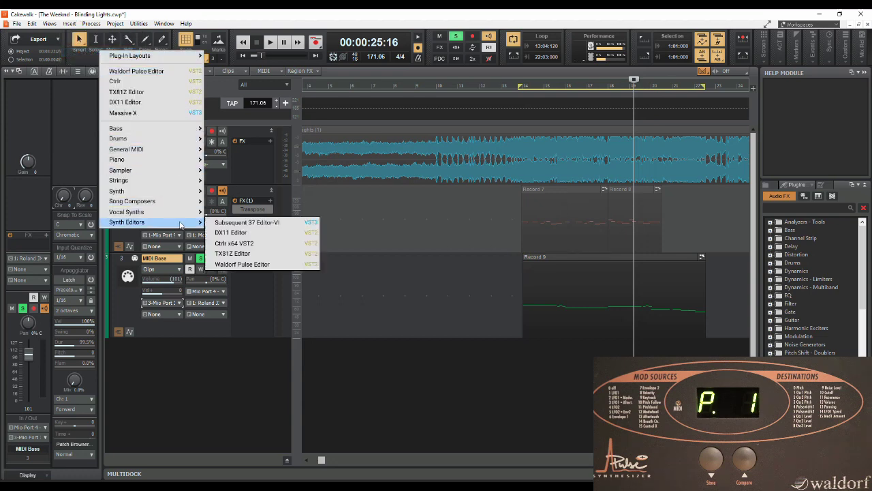
click(265, 266)
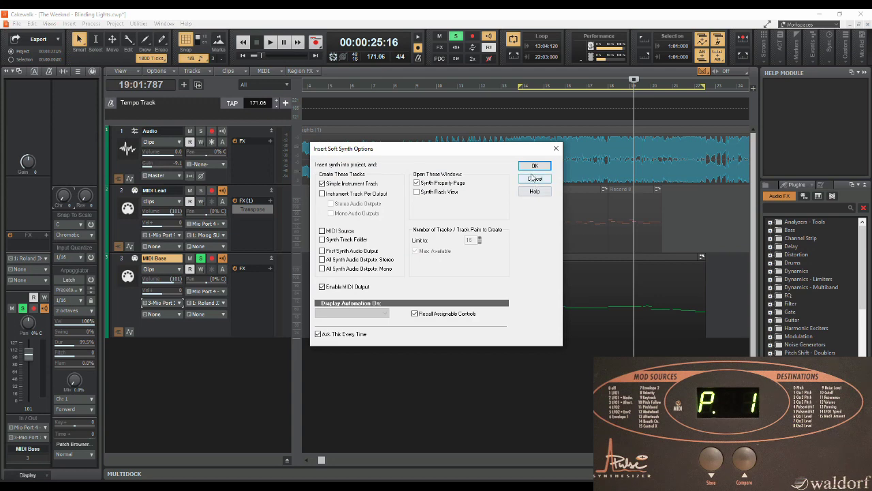
click(535, 166)
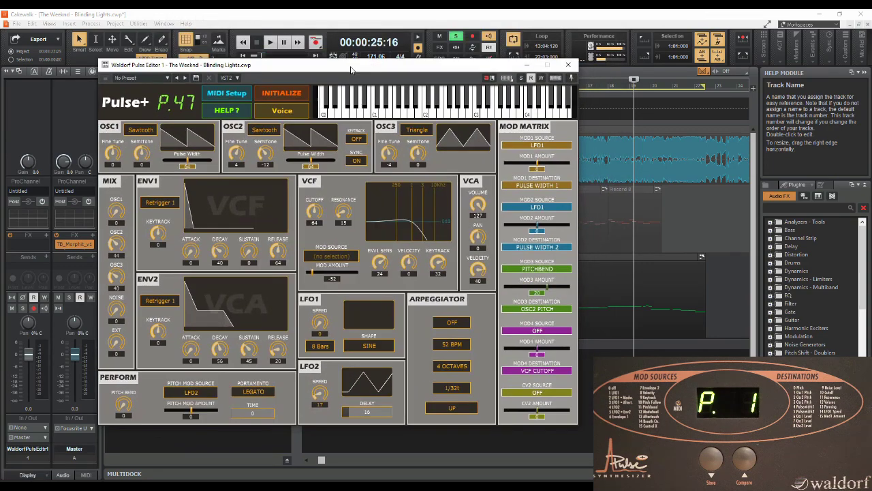
Nudge the Pulse editor window and load program P.29.
drag(351, 71, 376, 63)
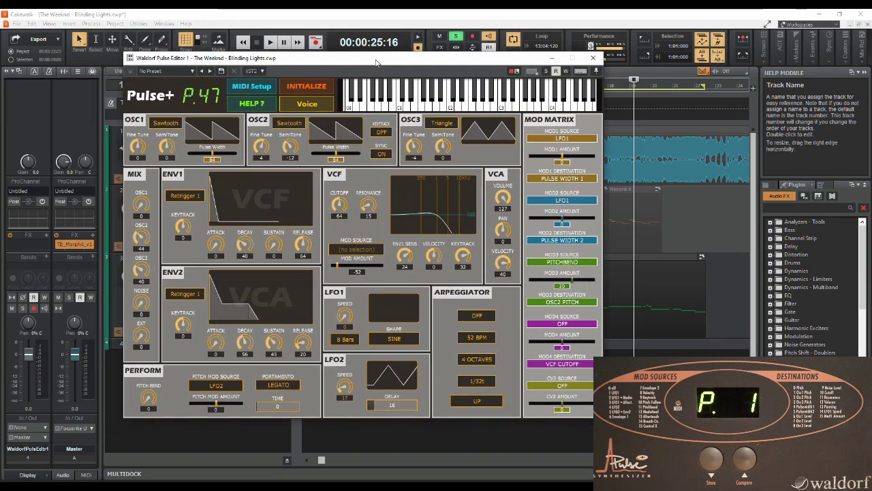
click(209, 101)
scroll(288, 83, up, 6)
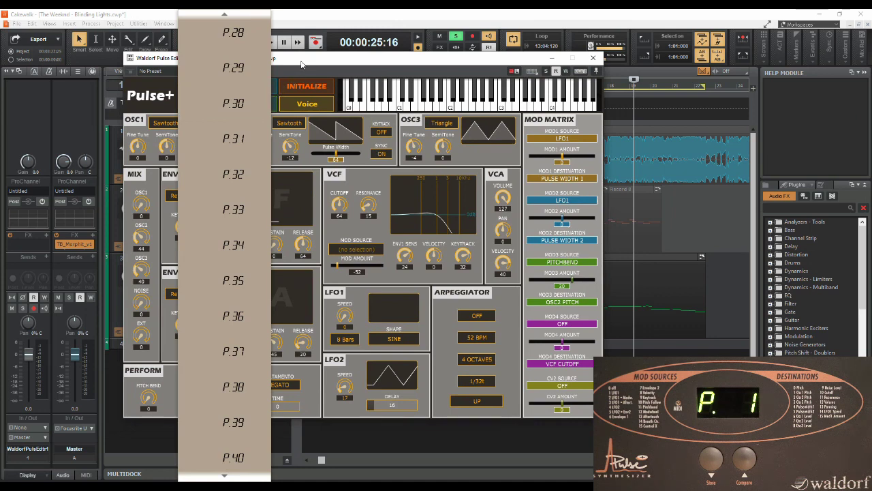
click(255, 71)
Set both the MIDI input and output devices to DIN 1 (mioXM).
click(249, 88)
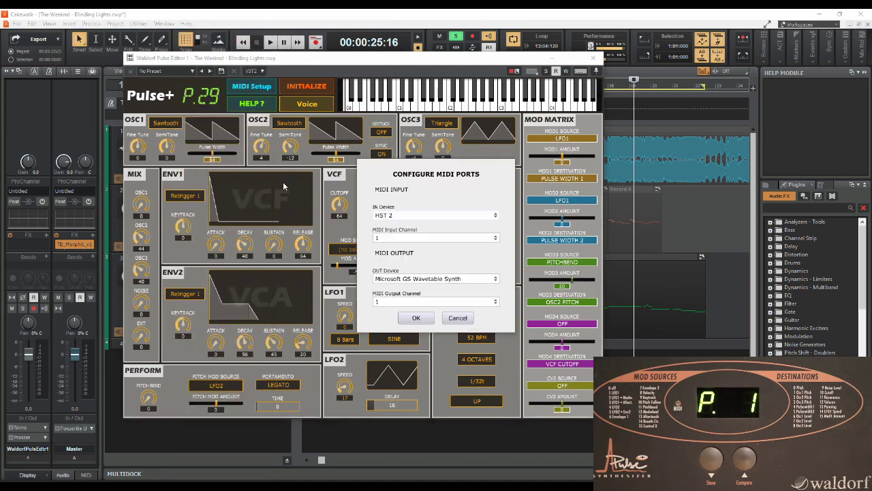
click(399, 217)
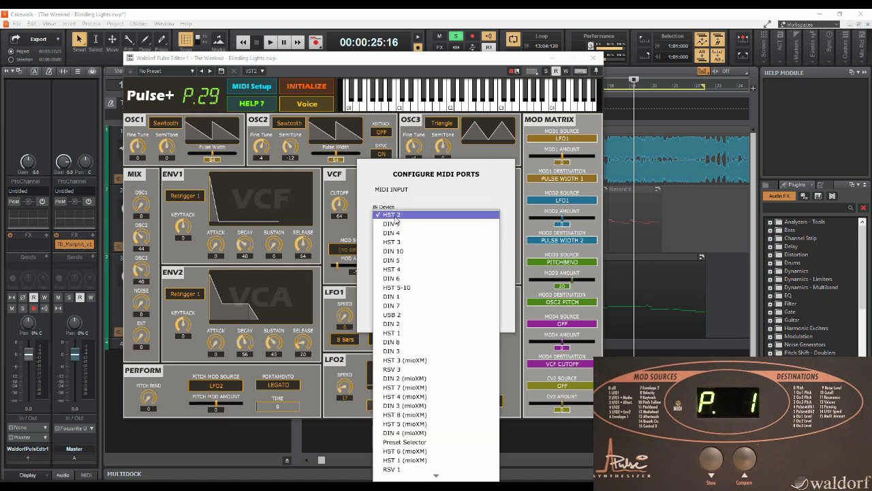
scroll(445, 312, down, 3)
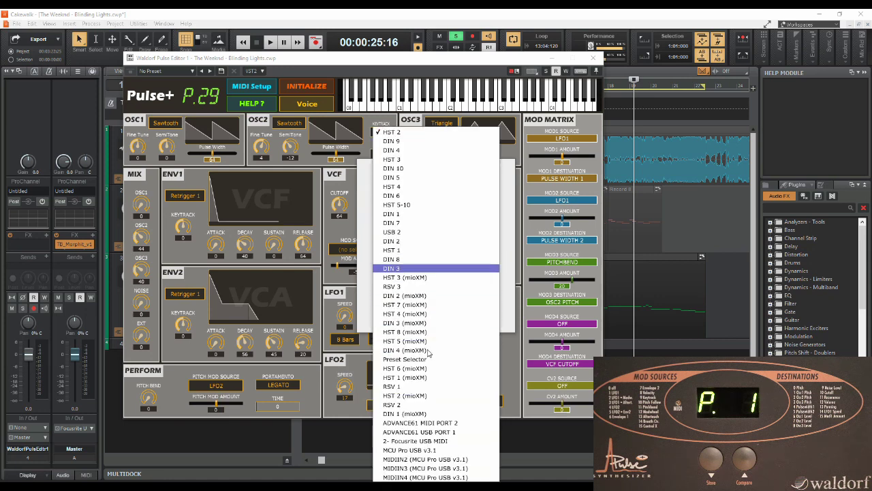
click(422, 413)
click(387, 284)
scroll(436, 334, down, 5)
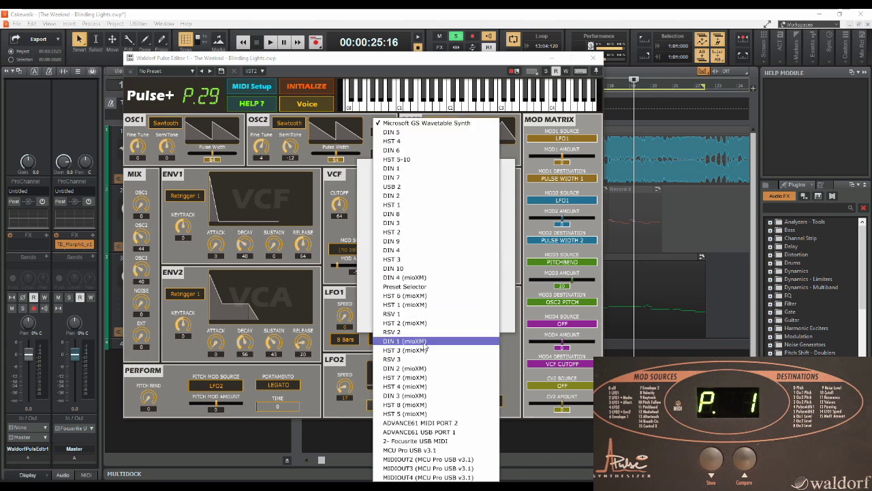
click(425, 341)
click(413, 317)
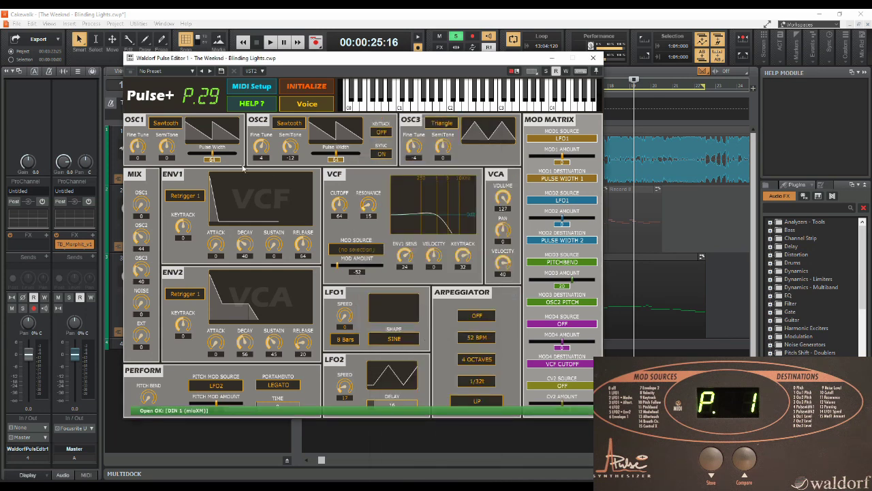
Load program P. 1 from the stored program list into the editor.
click(205, 96)
scroll(225, 97, up, 9)
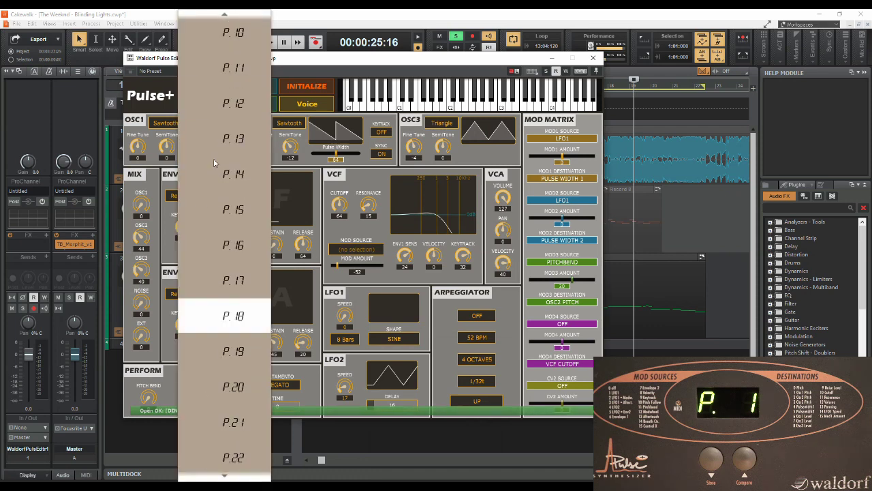
click(234, 54)
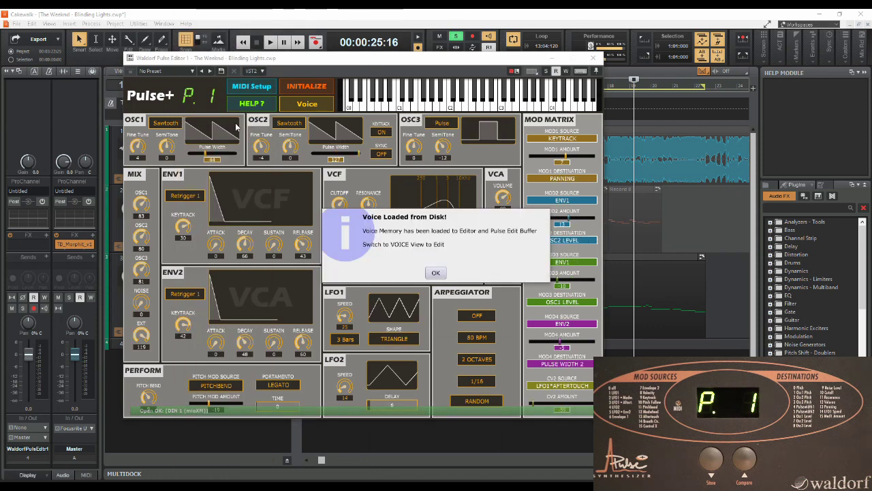
Dismiss the voice-loaded message, move the editor aside, audition a few notes, and open MIDI Bass output choices.
click(437, 272)
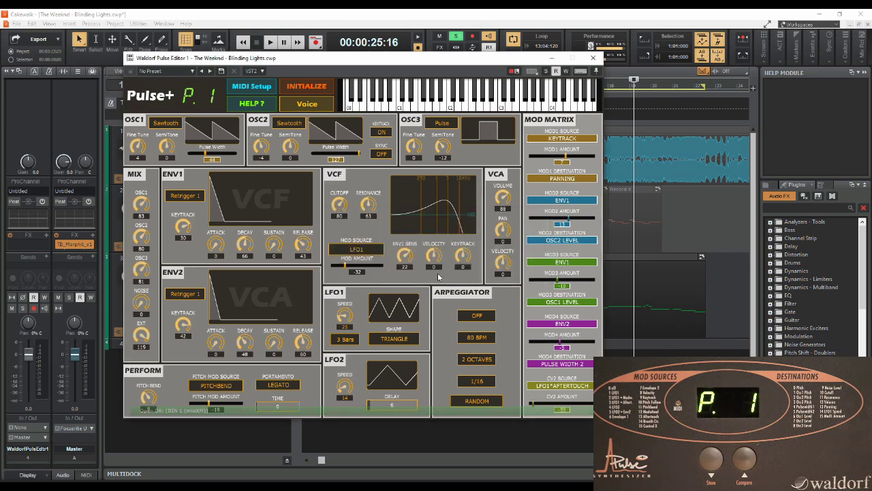
drag(359, 66, 476, 70)
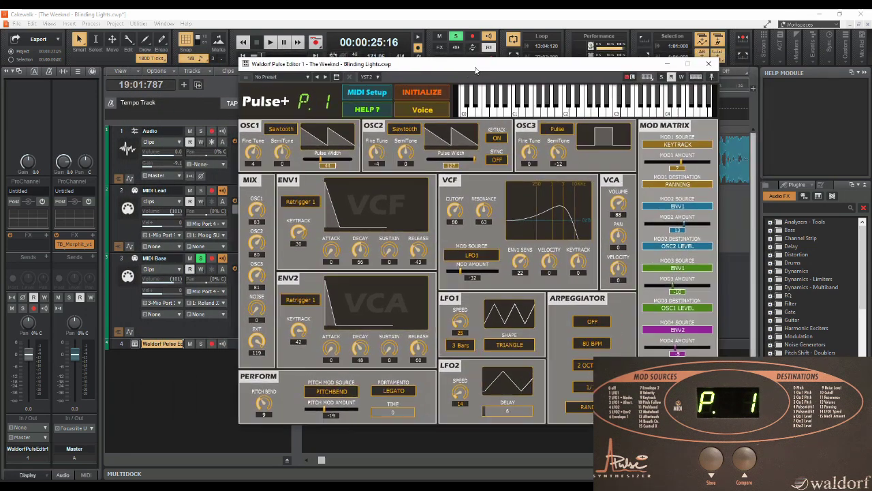
click(524, 109)
click(561, 116)
click(552, 112)
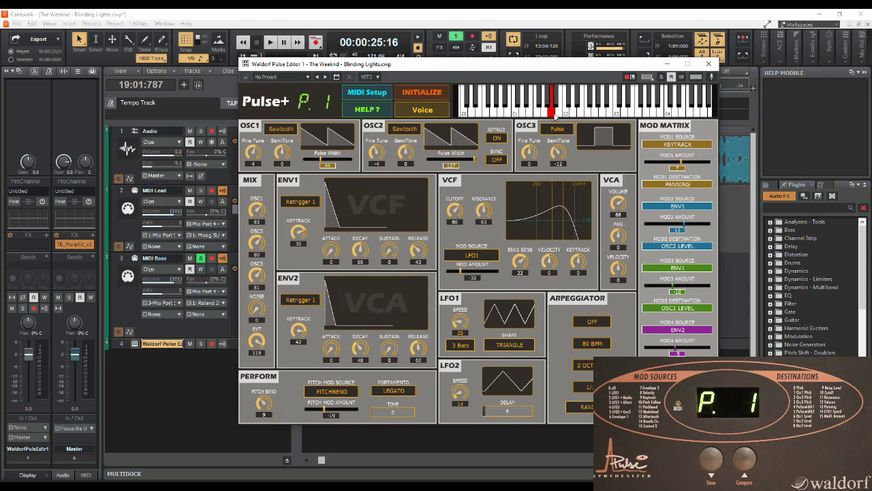
click(537, 112)
click(180, 303)
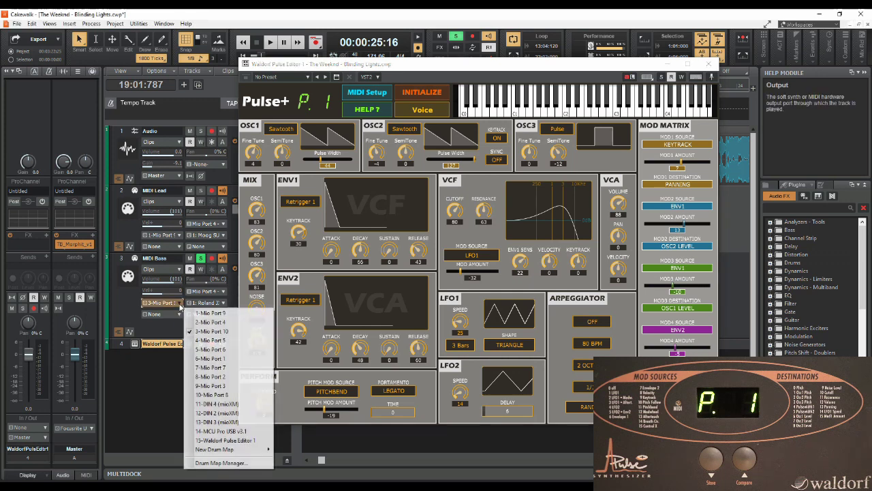
Route the MIDI Bass track to 15-Waldorf Pulse Editor 1 and start playback.
click(231, 441)
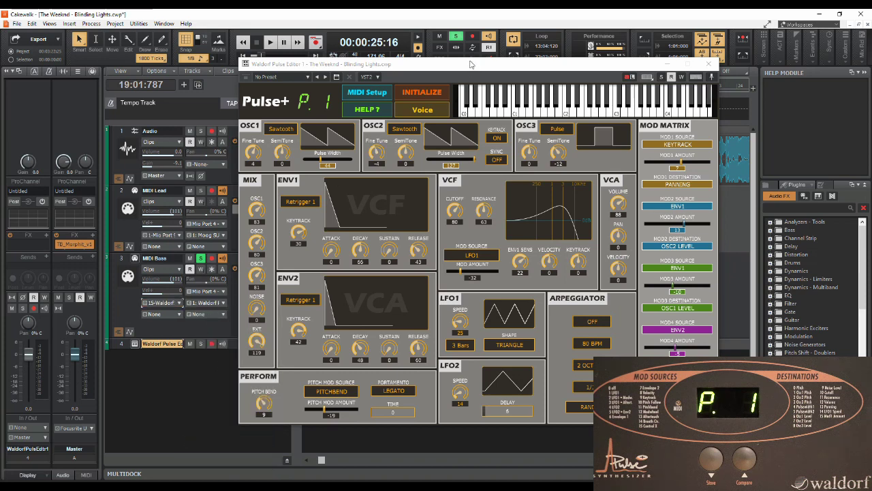
drag(471, 65, 370, 84)
click(270, 42)
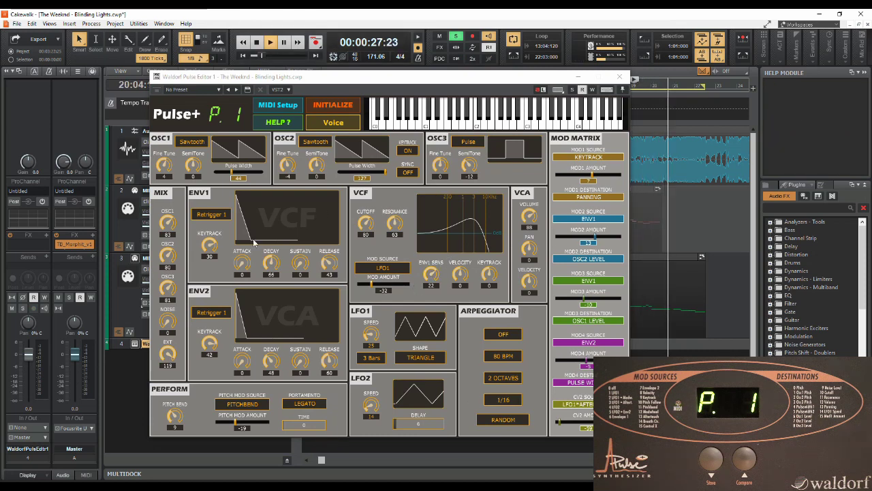
Set envelope decays to 90 and 75, sustains 42 and 36, VCA volume 32, both releases 24.
drag(269, 261, 300, 245)
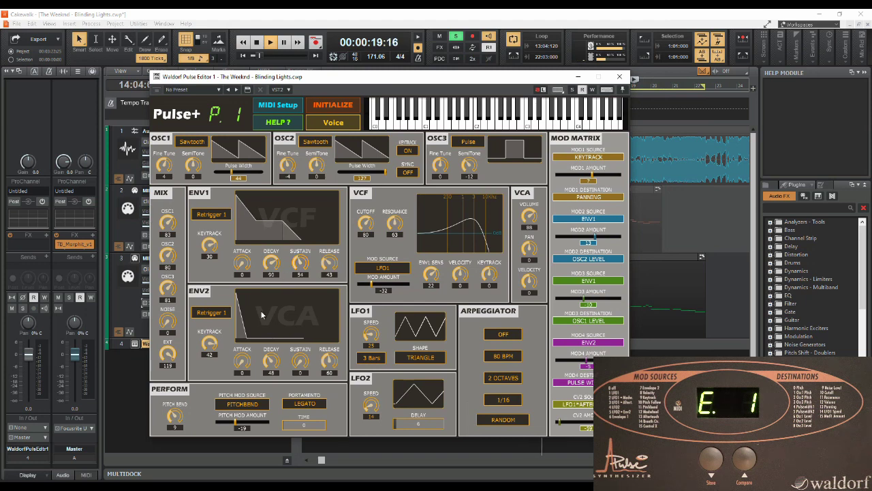
drag(270, 359, 271, 346)
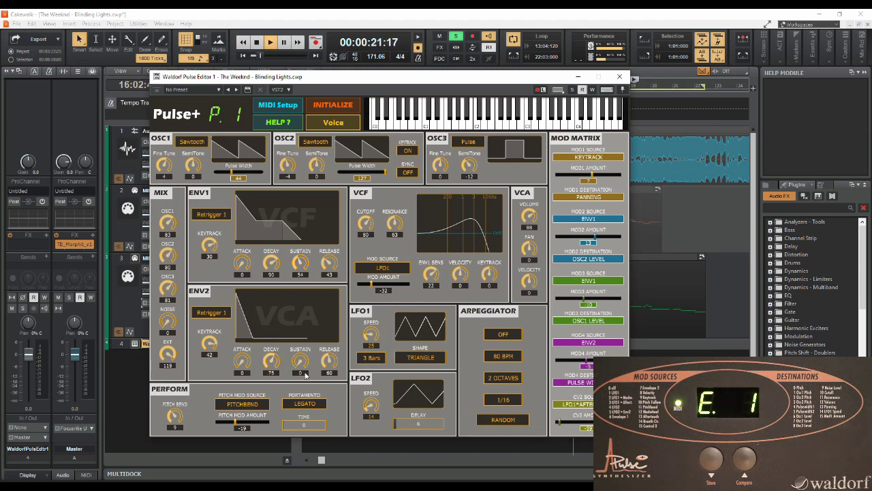
drag(305, 375, 304, 362)
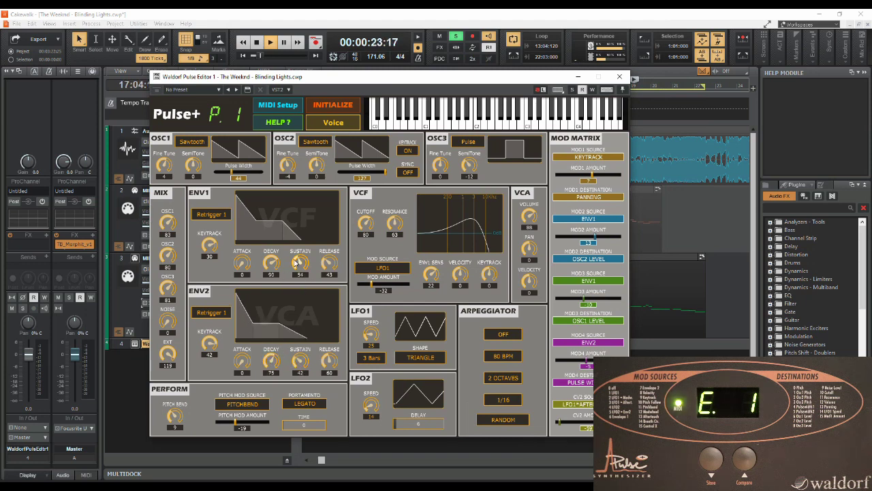
drag(297, 263, 298, 272)
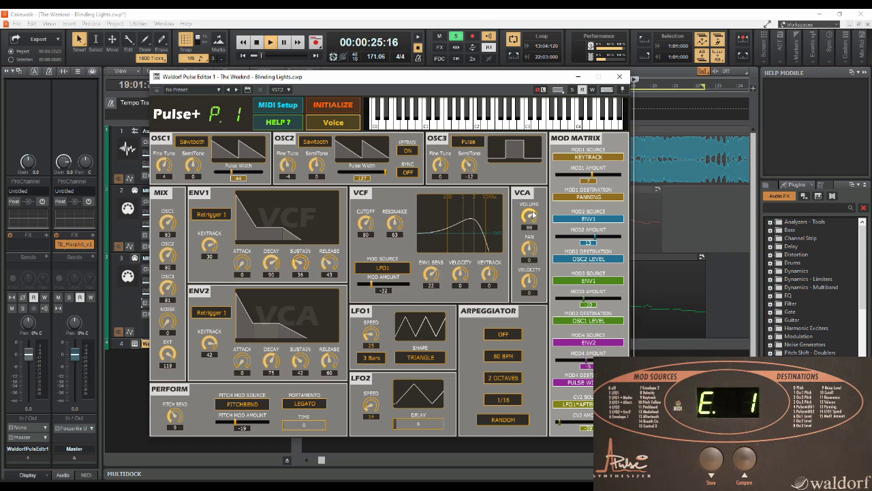
drag(534, 214, 526, 217)
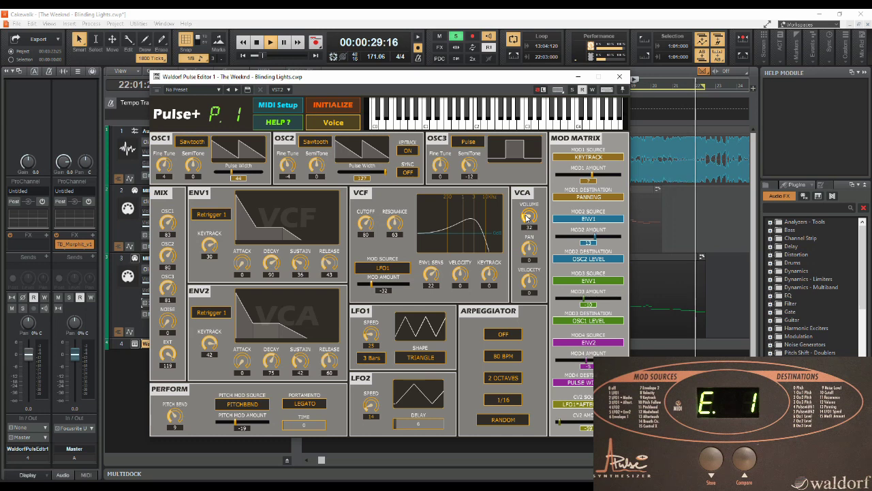
drag(329, 360, 327, 362)
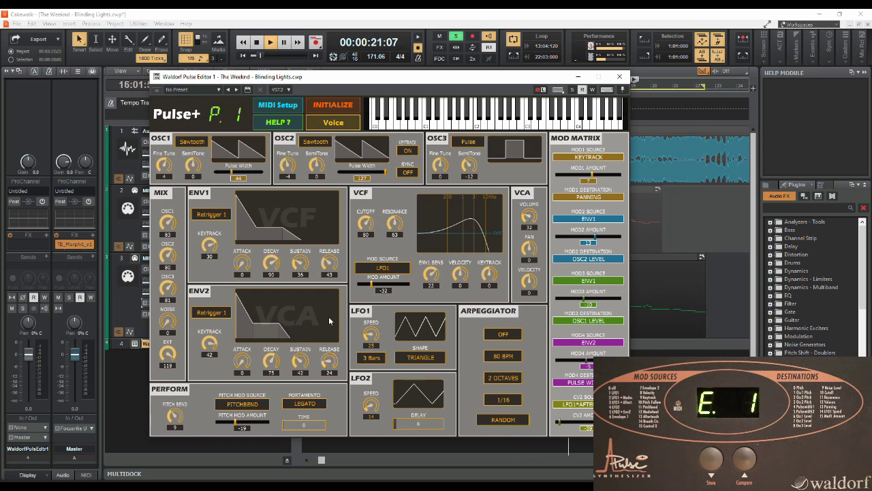
drag(329, 262, 329, 264)
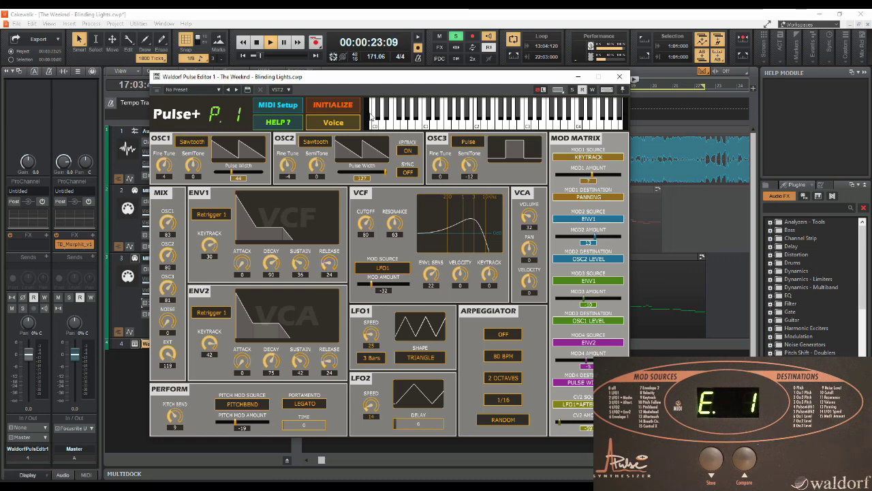
drag(378, 79, 518, 86)
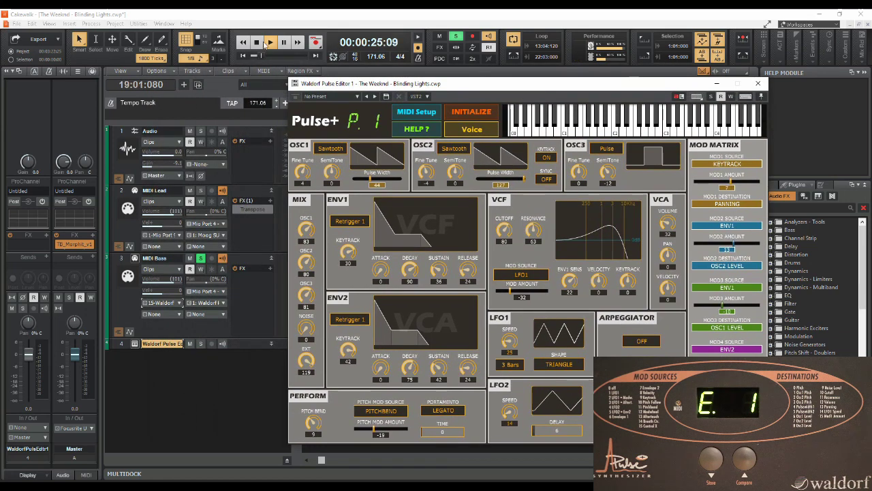
click(265, 43)
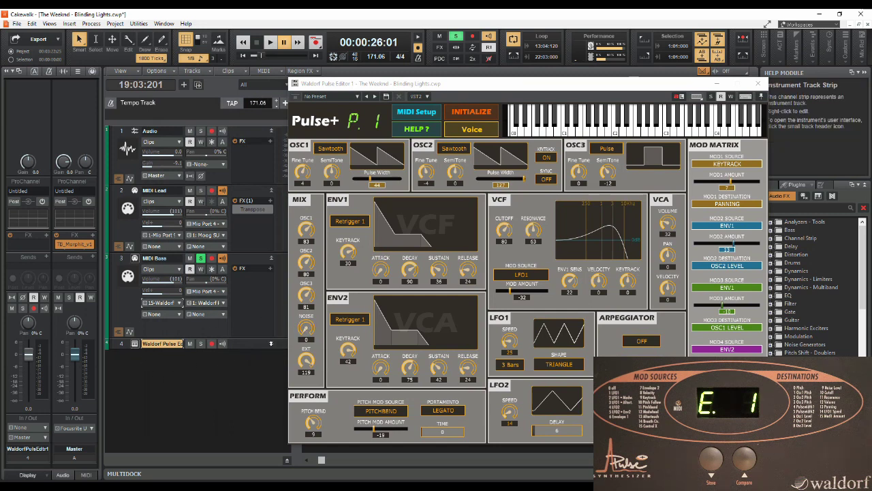
Add an automation lane on track 4 assigned to the Pulse editor's vcf_cutoff parameter.
drag(270, 343, 266, 382)
click(129, 376)
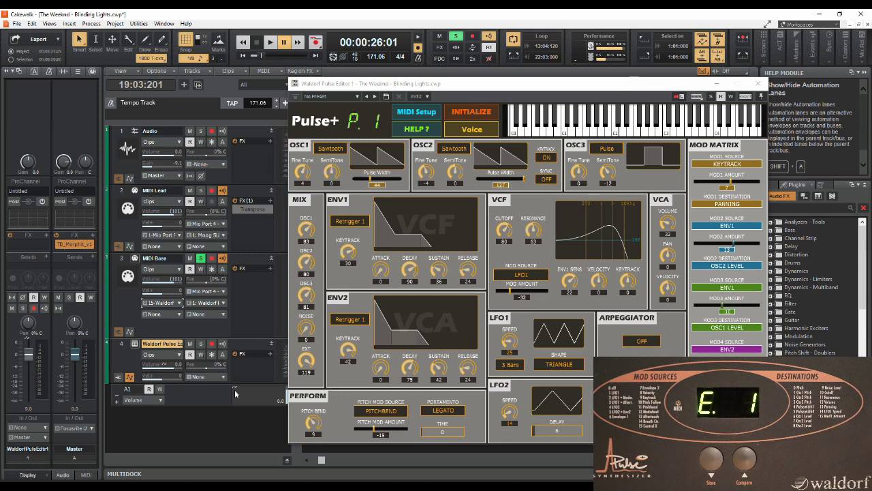
click(158, 402)
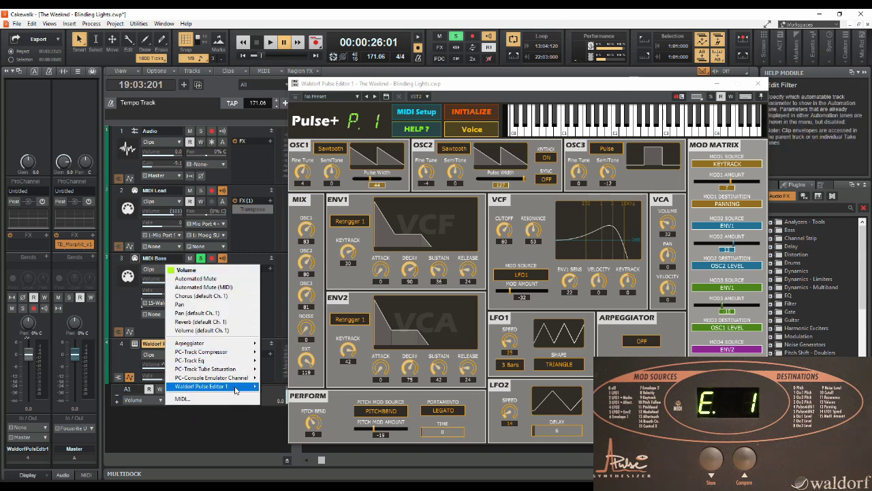
mouse_move(237, 387)
click(278, 388)
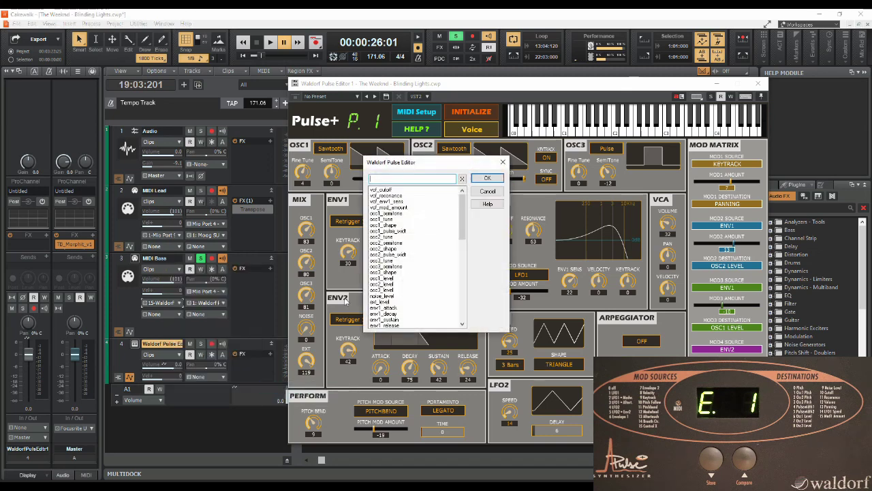
drag(440, 168, 192, 123)
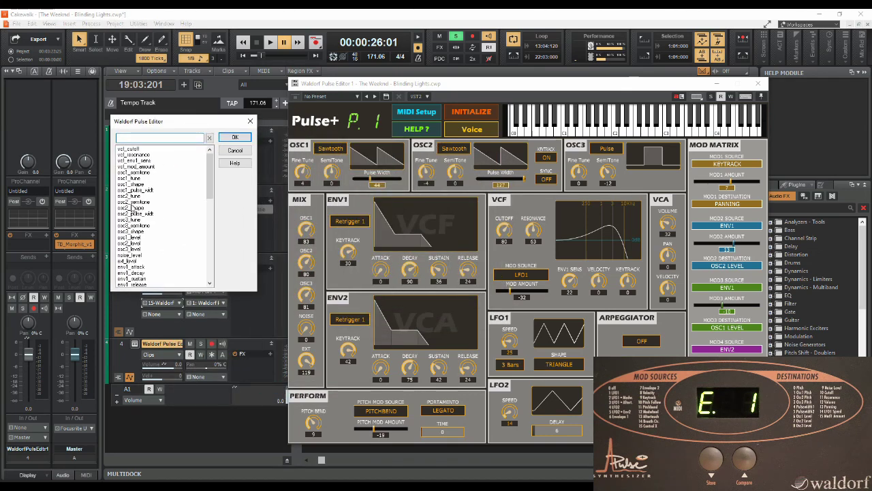
click(129, 151)
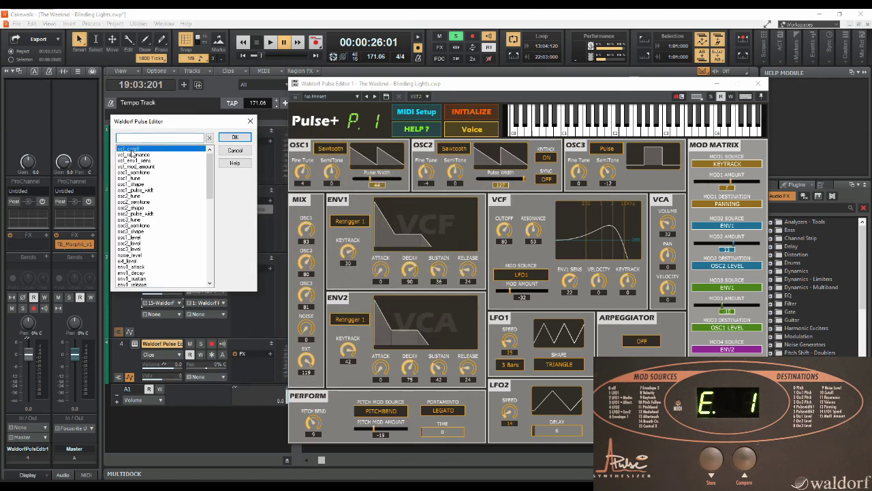
click(235, 138)
drag(472, 88, 193, 22)
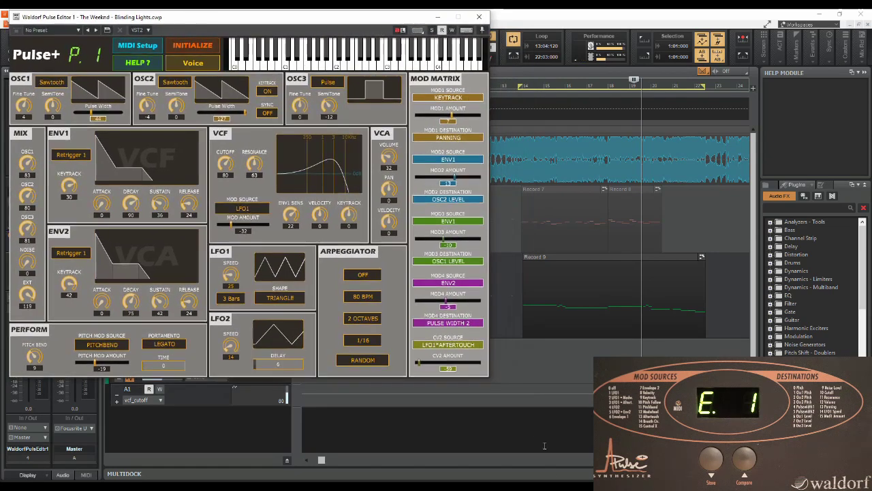
Draw a downward filter-cutoff sweep on the vcf_cutoff automation lane.
click(529, 392)
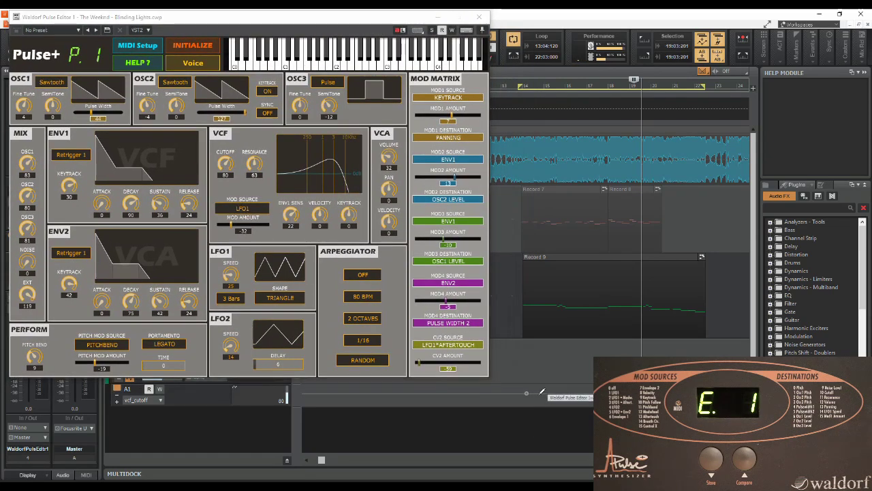
drag(544, 393, 554, 397)
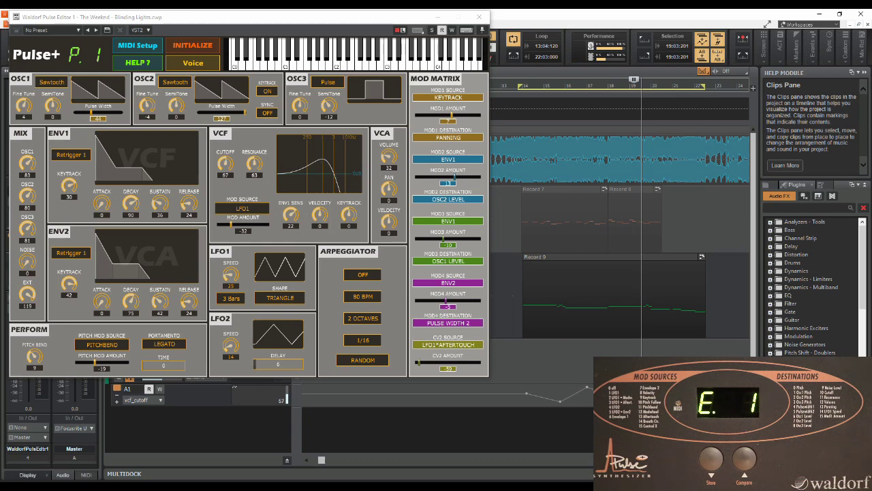
drag(351, 25, 300, 46)
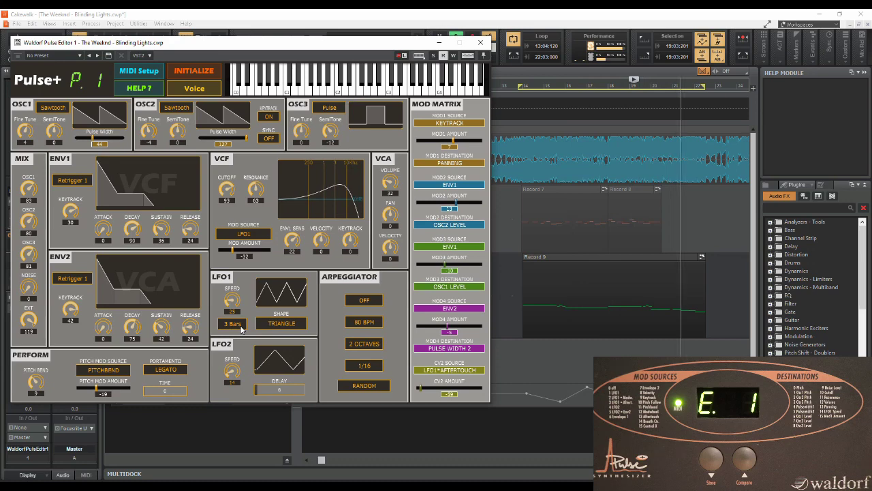
Stop playback once the automation has swept the cutoff down to 49.
drag(283, 42, 313, 99)
click(256, 42)
drag(323, 107, 391, 82)
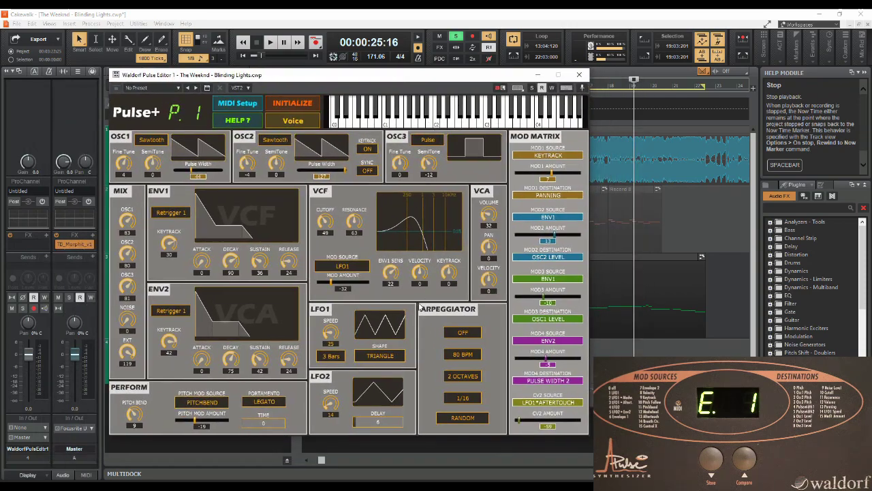